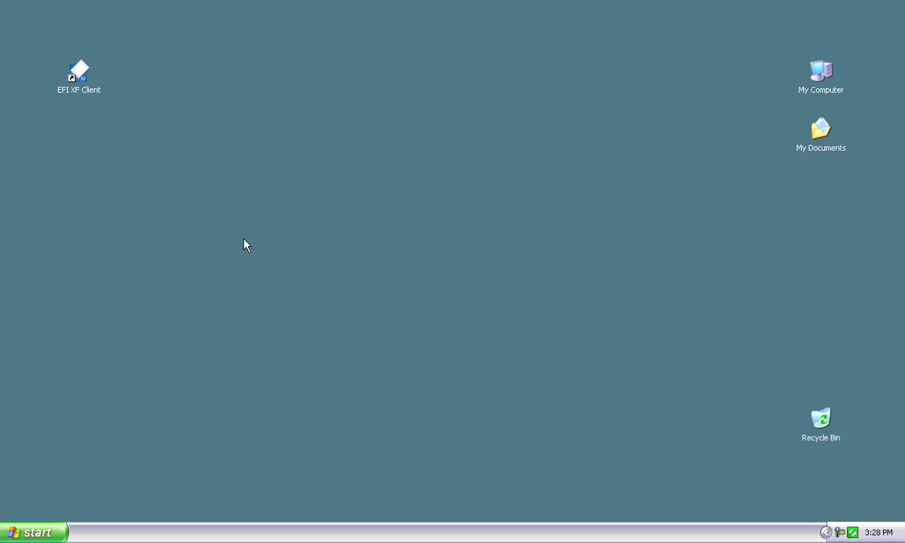
# - Launch the EFI XF Client and display the media settings of the Epson Stylus Pro 9900 output device
pyautogui.doubleClick(79, 72)
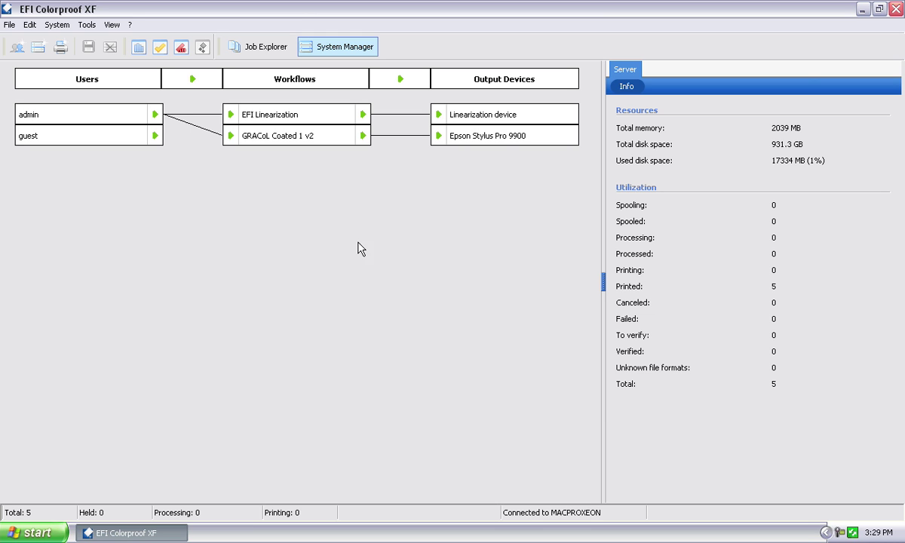
pyautogui.moveTo(505, 140)
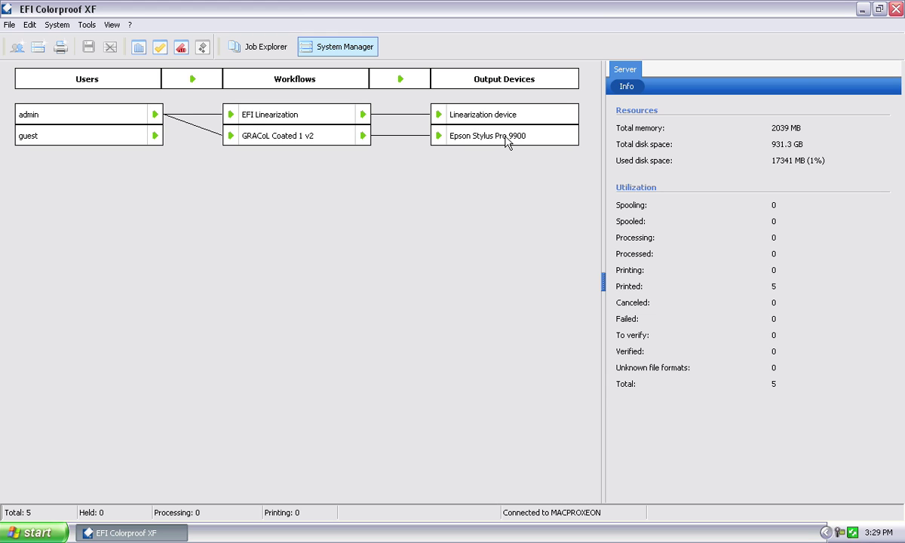
pyautogui.click(288, 143)
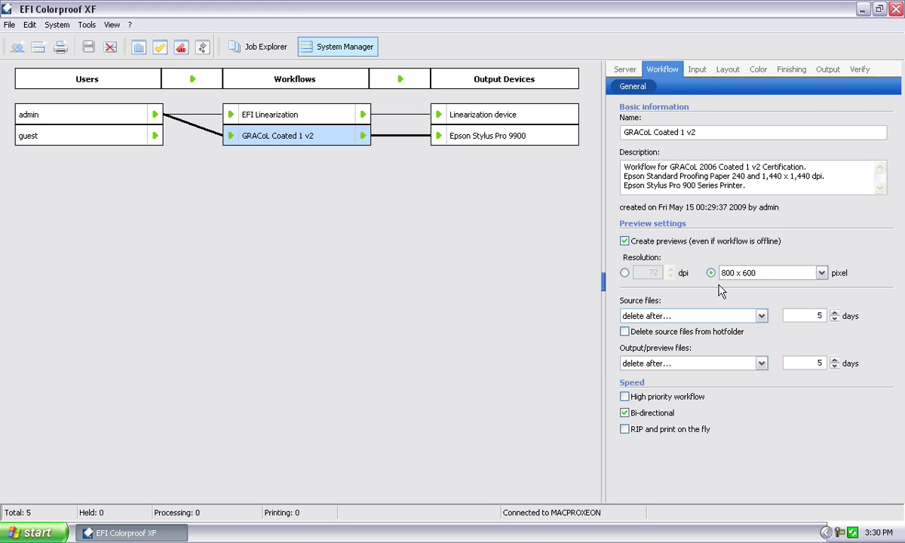
pyautogui.click(481, 143)
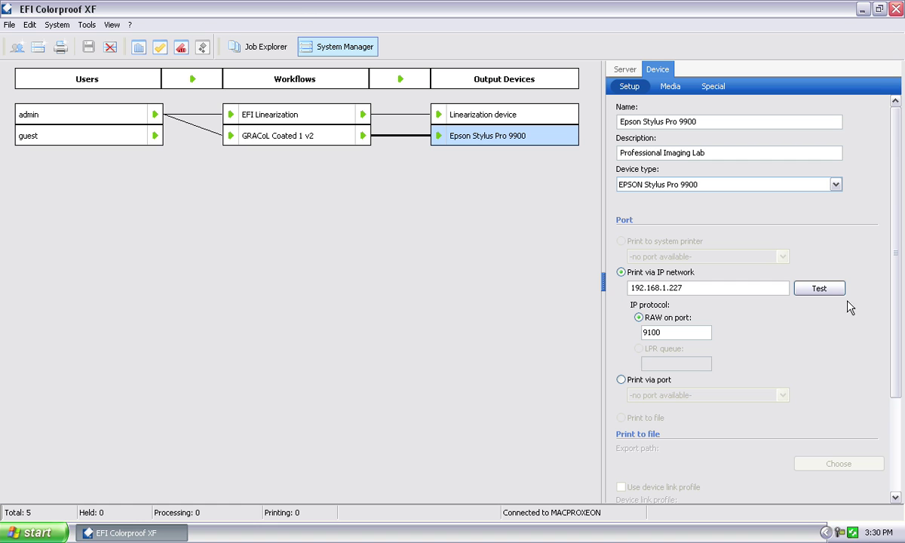
pyautogui.click(668, 86)
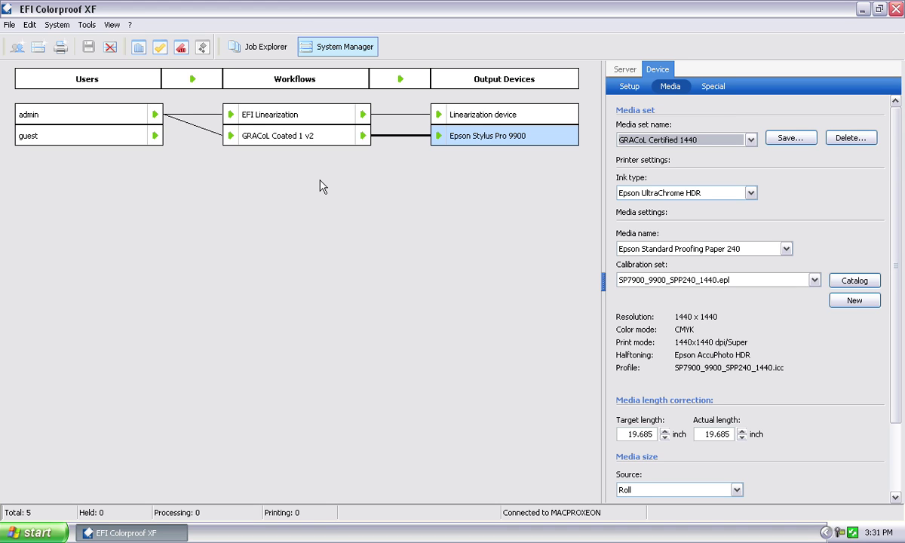
# - Review the GRACoL Coated 1 v2 workflow's general, input, file format and layout settings, including nesting, step & repeat and footer
pyautogui.click(306, 136)
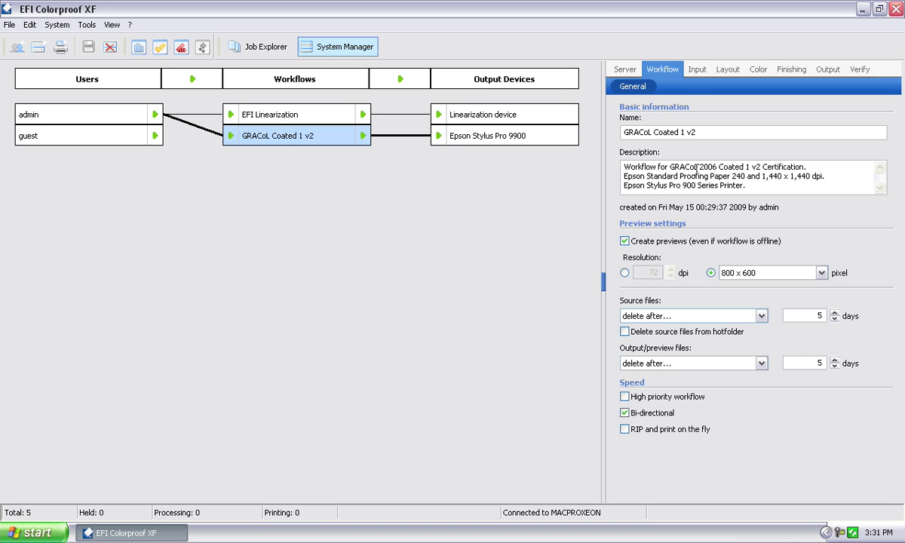
pyautogui.click(698, 69)
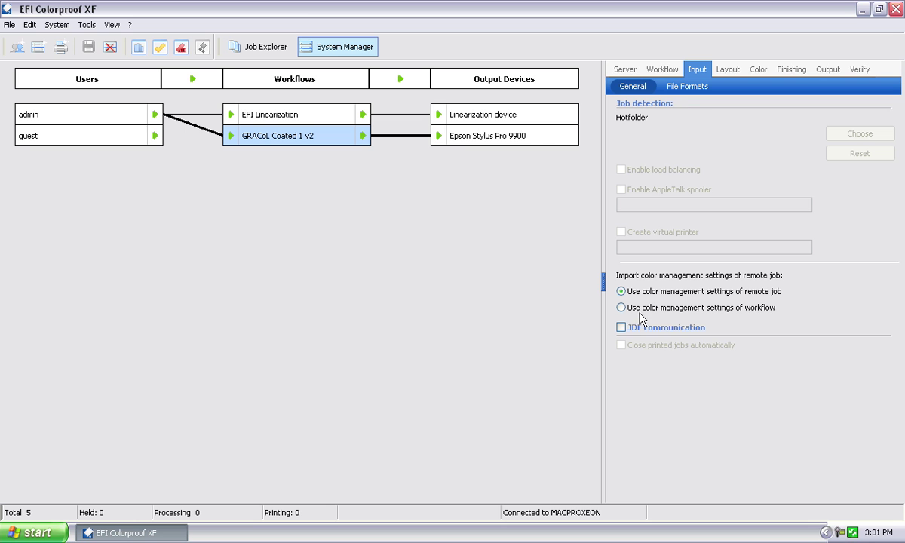
pyautogui.click(688, 87)
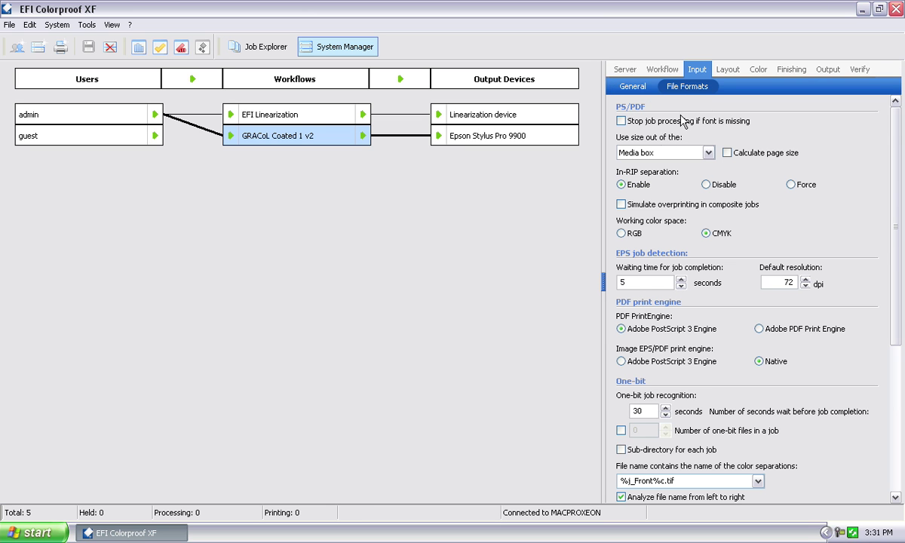
pyautogui.scroll(-1, 894, 229)
pyautogui.moveTo(894, 229); pyautogui.dragTo(830, 189)
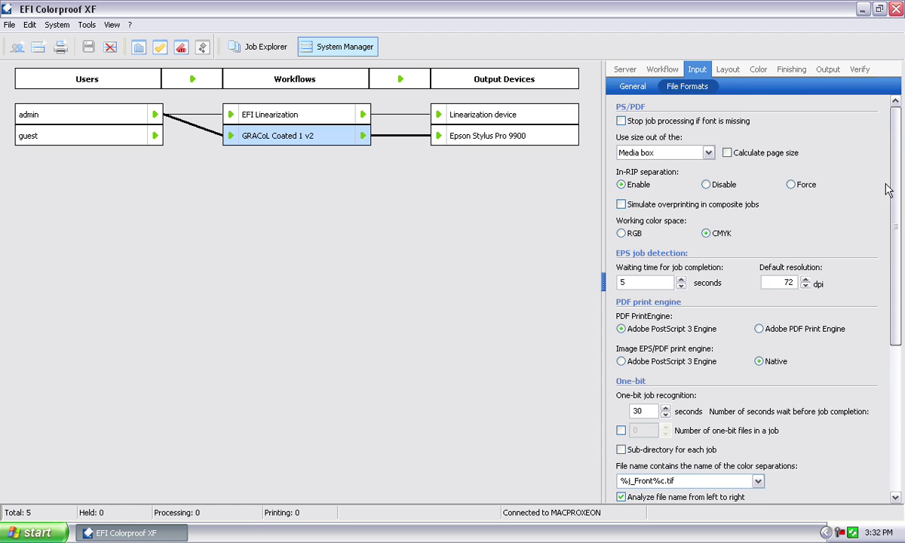
pyautogui.click(729, 71)
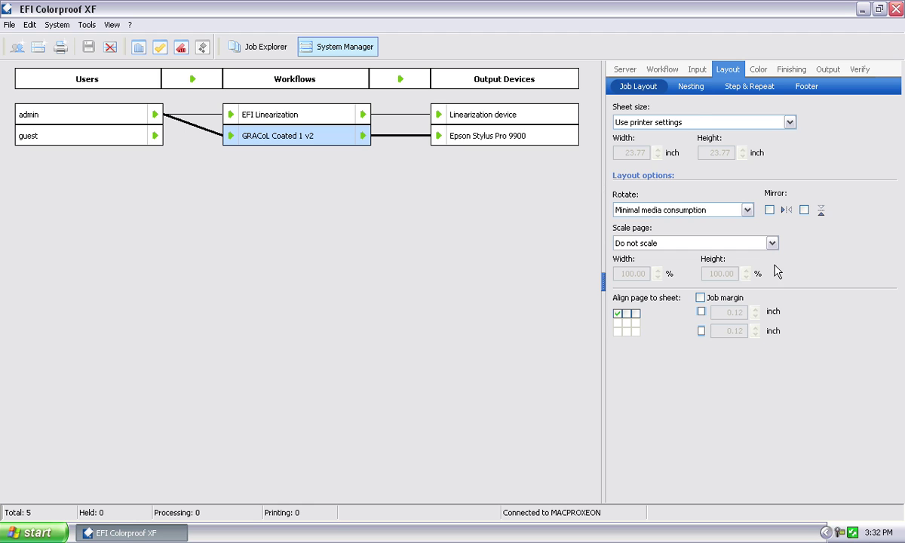
pyautogui.click(691, 86)
pyautogui.click(737, 86)
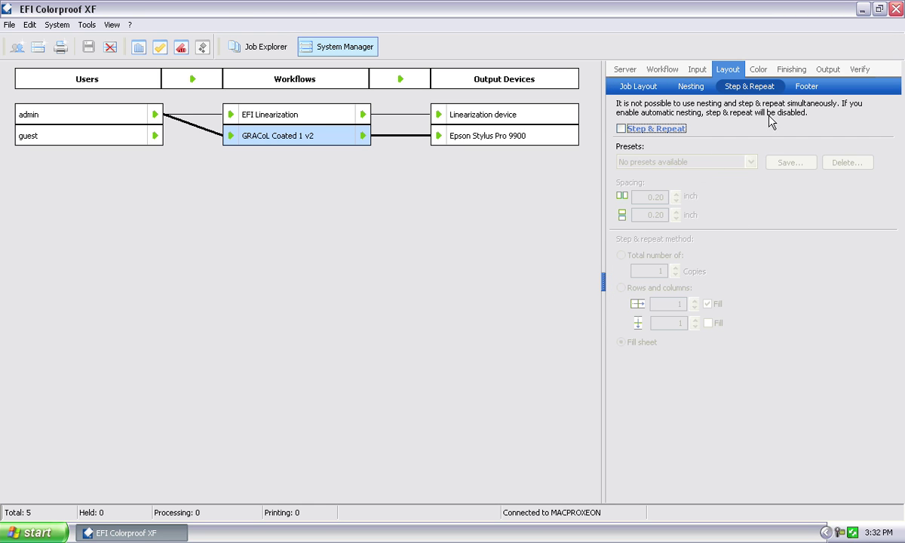
pyautogui.click(802, 88)
pyautogui.click(639, 86)
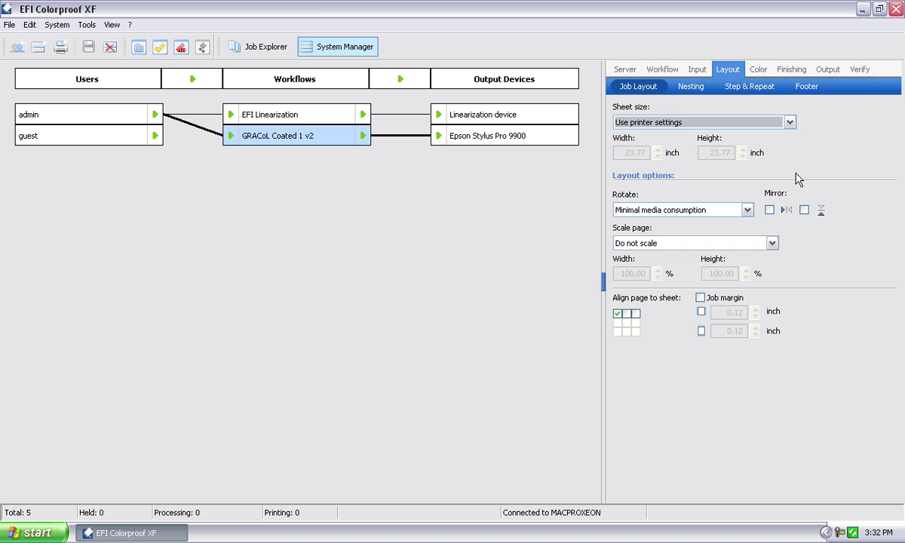
# - Examine the workflow's color management and spot color settings, and check the L*a*b* optimization choices, keeping None selected
pyautogui.click(758, 70)
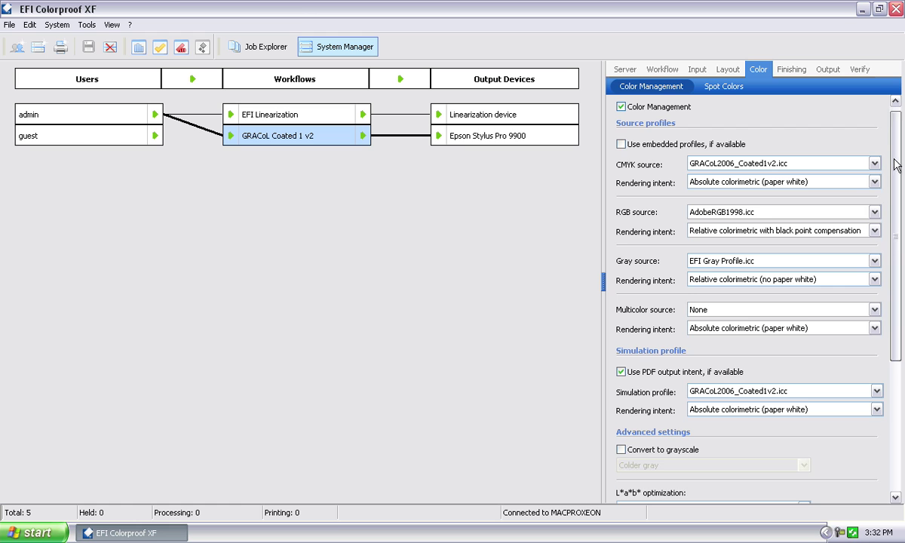
pyautogui.scroll(-1, 897, 163)
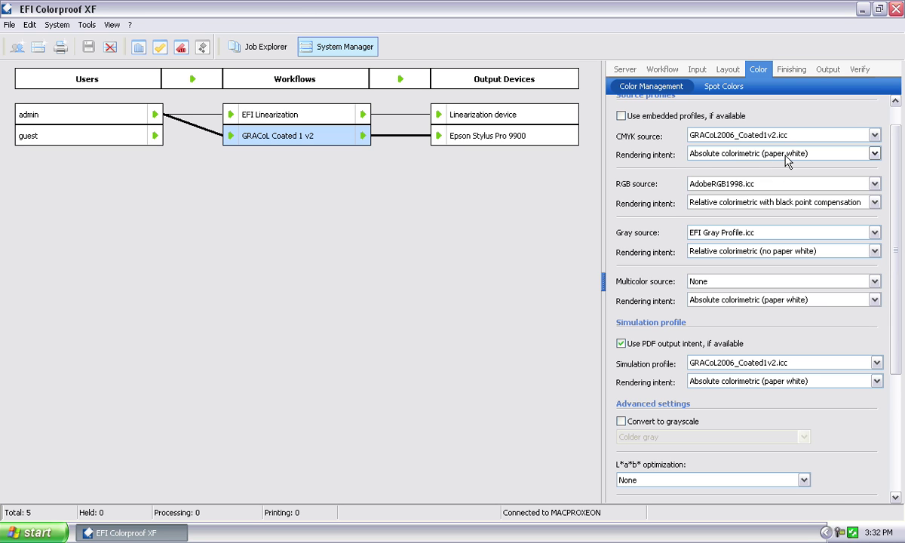
pyautogui.moveTo(896, 166); pyautogui.dragTo(894, 273)
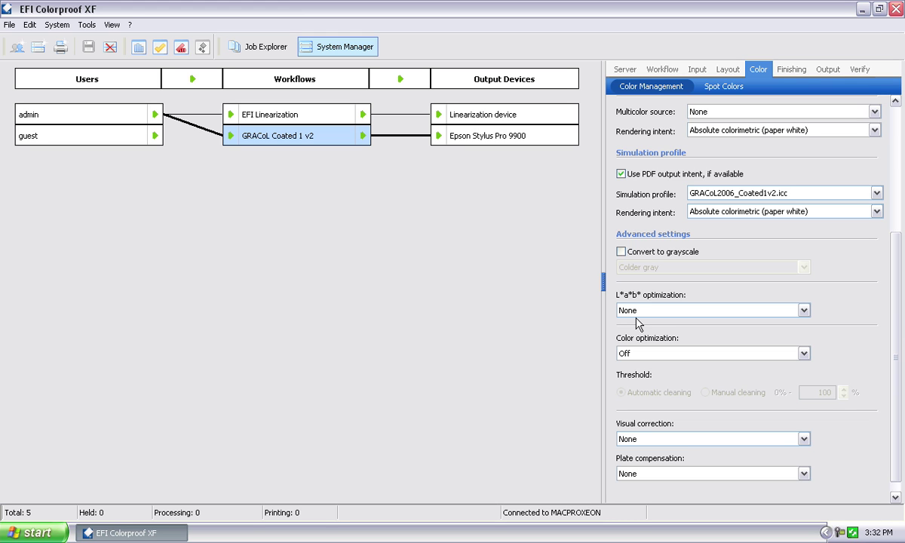
pyautogui.click(792, 311)
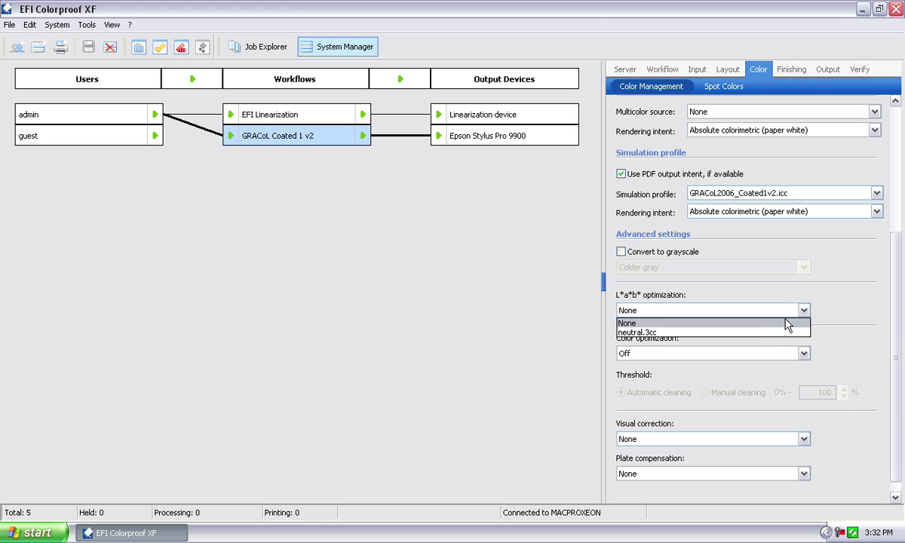
pyautogui.click(758, 324)
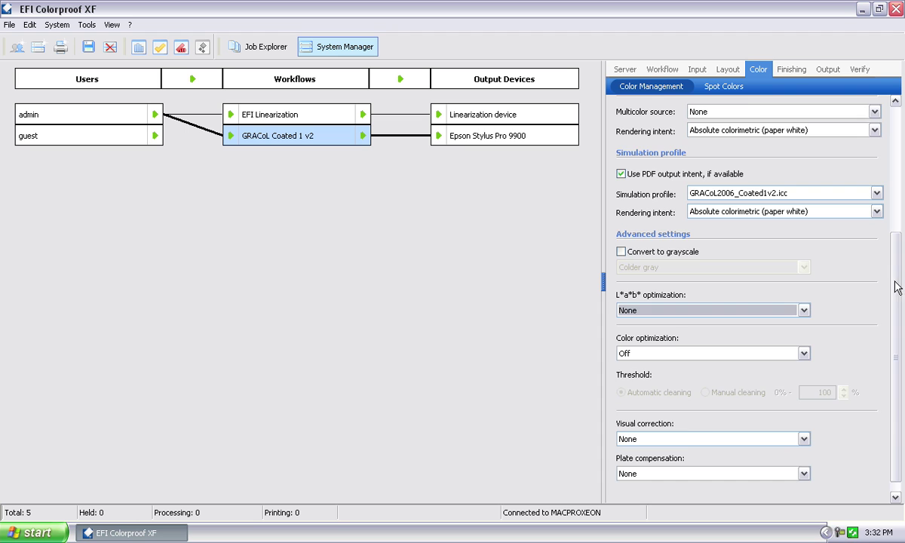
pyautogui.moveTo(897, 285); pyautogui.dragTo(896, 117)
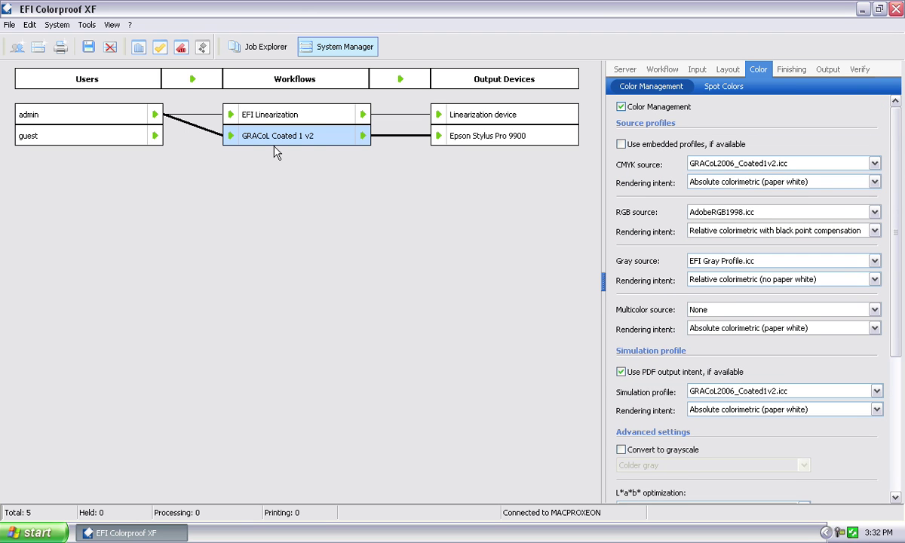
pyautogui.click(749, 89)
pyautogui.click(650, 87)
# - Set the workflow's simulation profile to None and save the workflow
pyautogui.moveTo(898, 142); pyautogui.dragTo(897, 183)
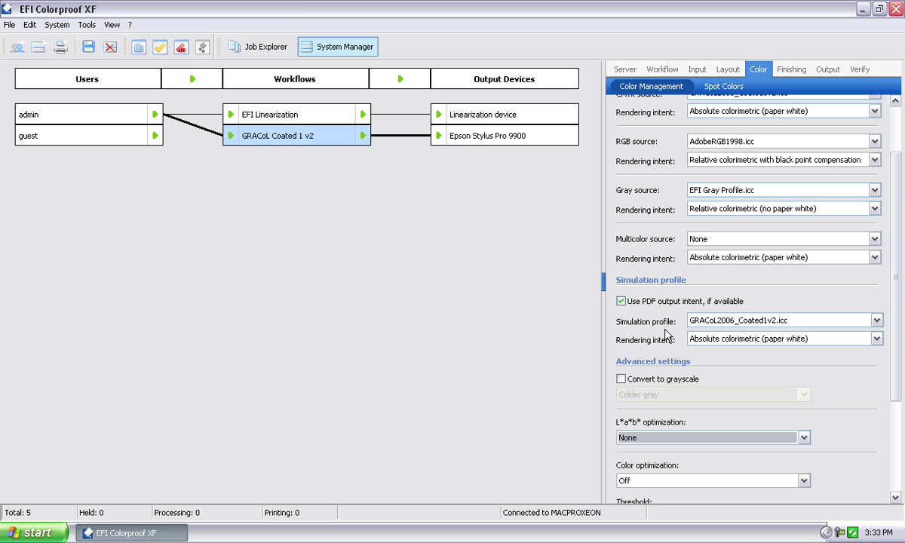
pyautogui.click(876, 321)
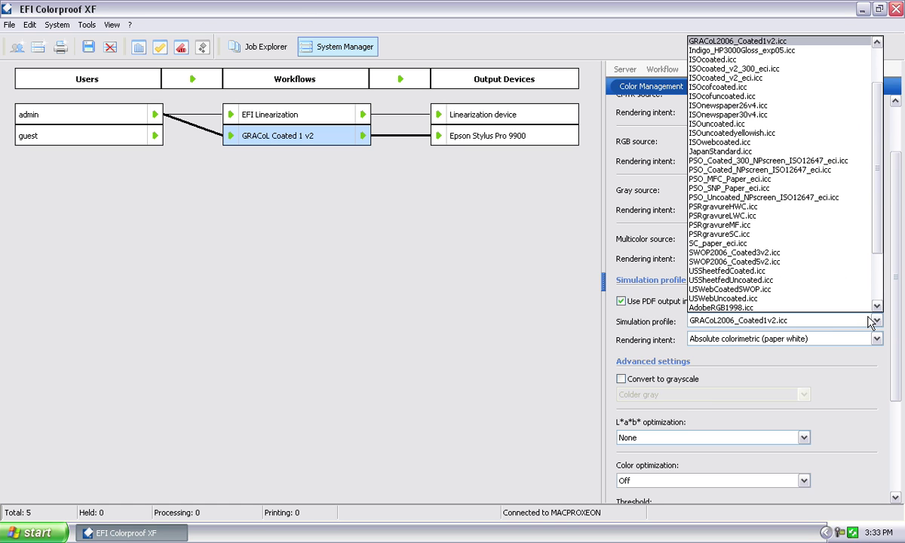
pyautogui.scroll(3, 879, 249)
pyautogui.click(758, 40)
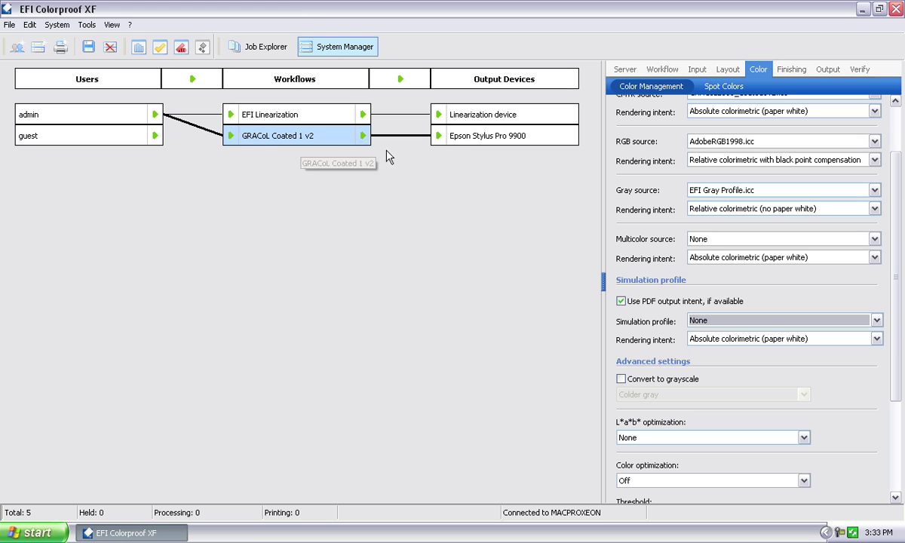
pyautogui.click(89, 51)
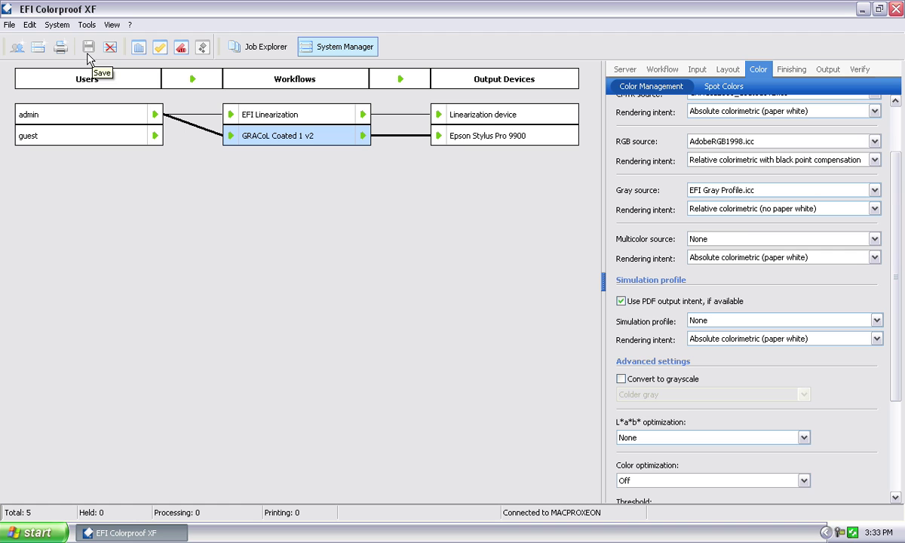
# - Review the workflow's spot color, finishing marks and output settings, including the basic, advanced and remote options
pyautogui.scroll(2, 840, 150)
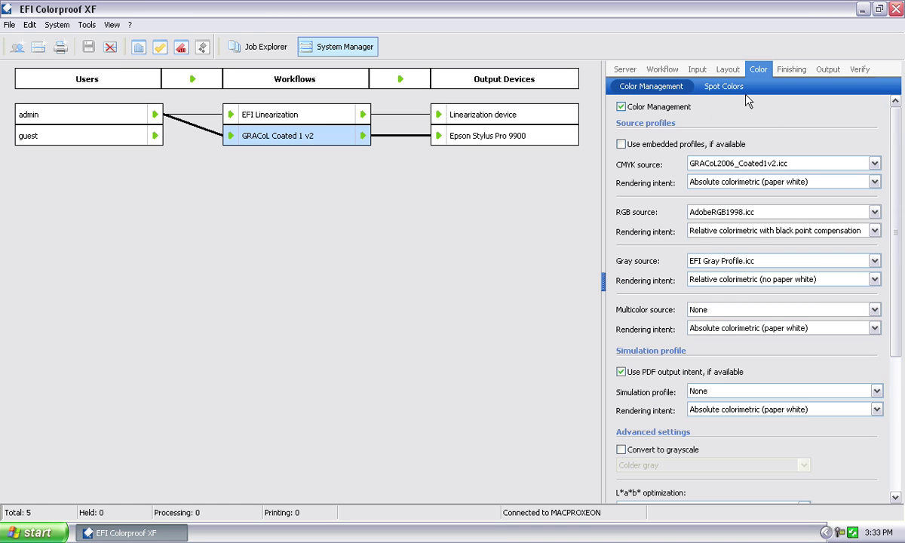
pyautogui.click(725, 87)
pyautogui.click(630, 87)
pyautogui.click(789, 69)
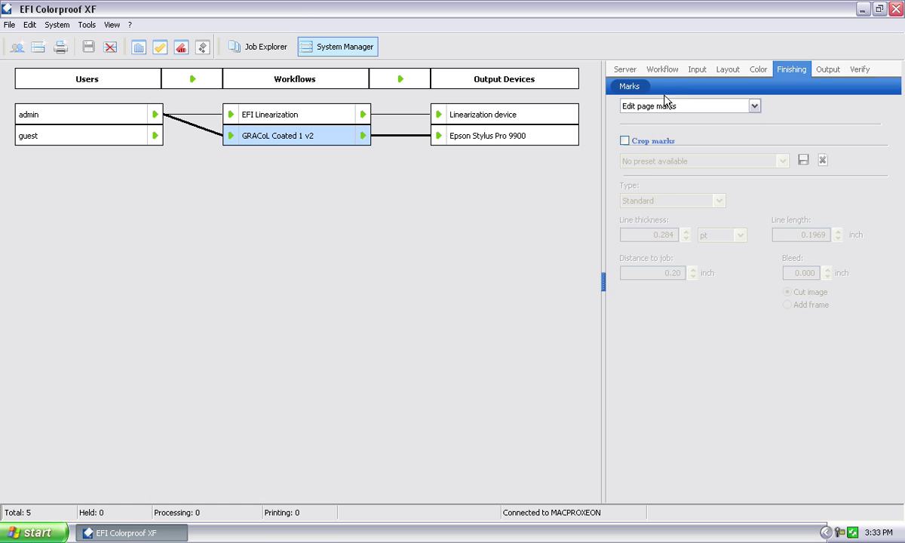
pyautogui.click(828, 70)
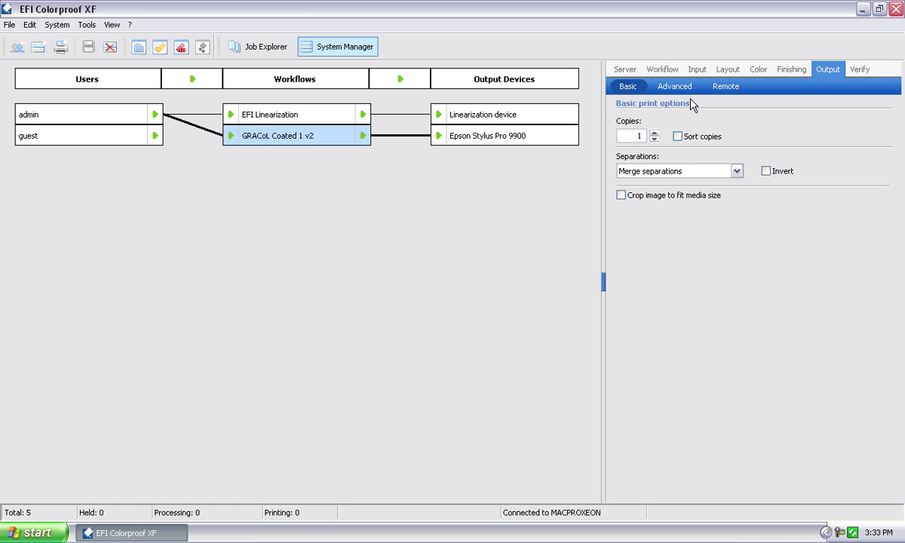
pyautogui.click(653, 87)
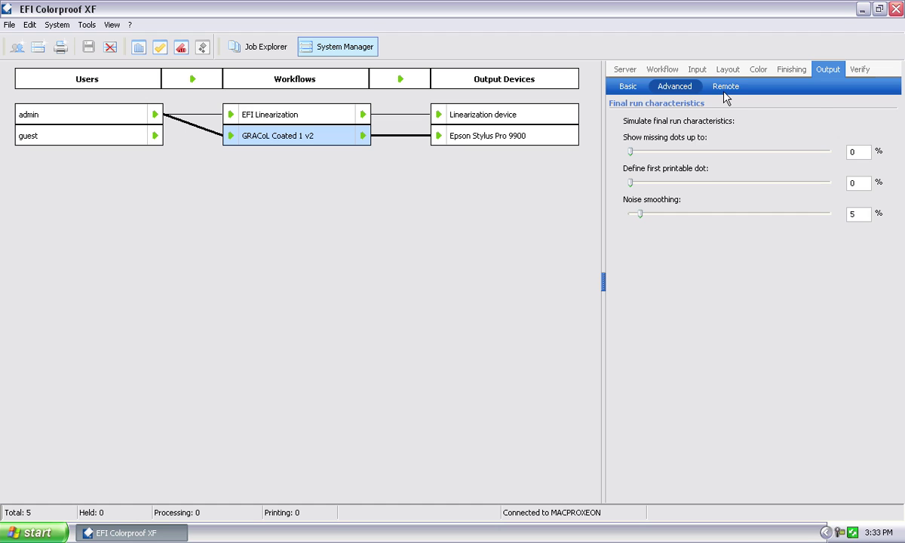
pyautogui.click(725, 86)
pyautogui.click(628, 87)
# - Examine the workflow's verification settings for control strip 1, including comparison method, target tolerances and label printing
pyautogui.click(859, 70)
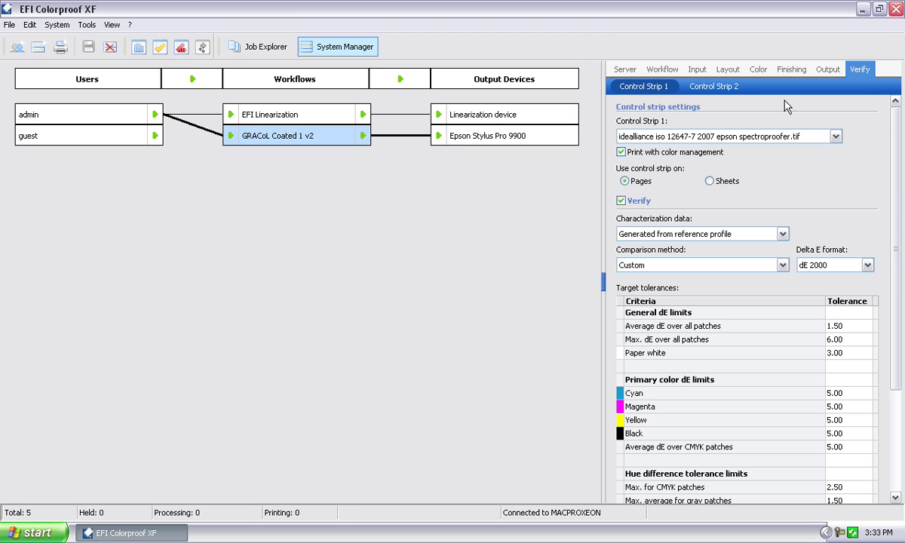
pyautogui.moveTo(896, 169); pyautogui.dragTo(897, 290)
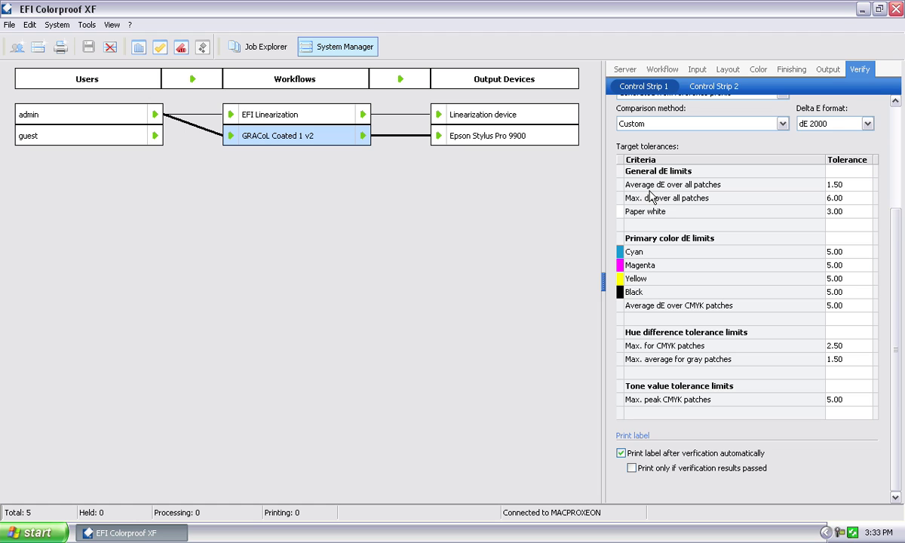
pyautogui.scroll(5, 880, 159)
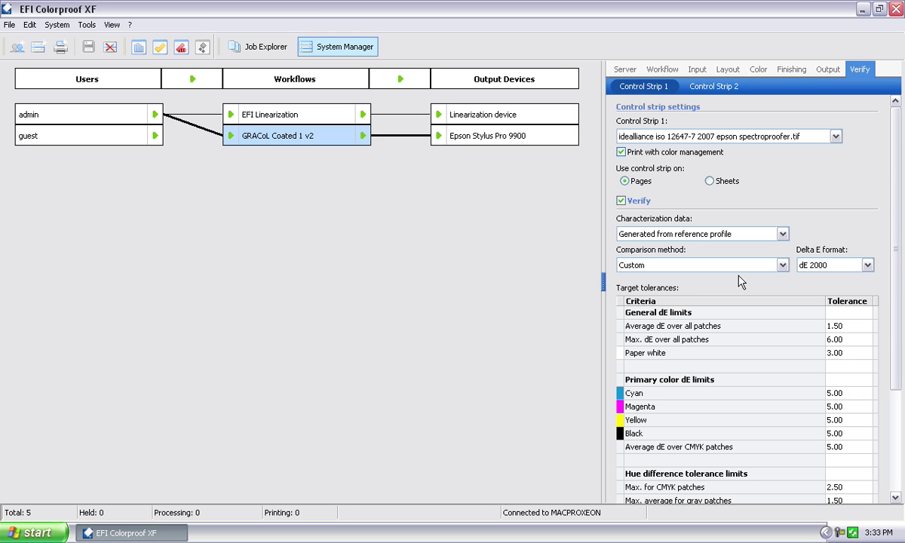
pyautogui.scroll(-5, 898, 155)
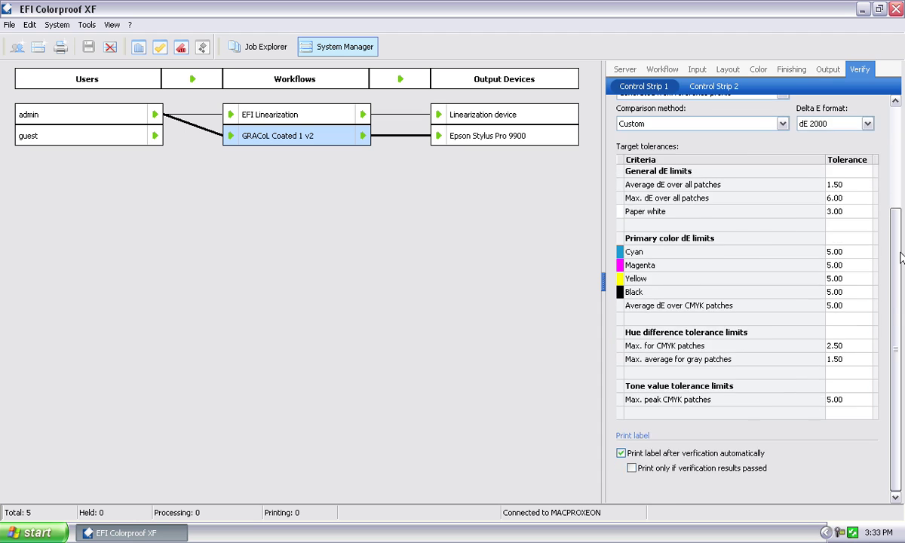
pyautogui.scroll(5, 898, 135)
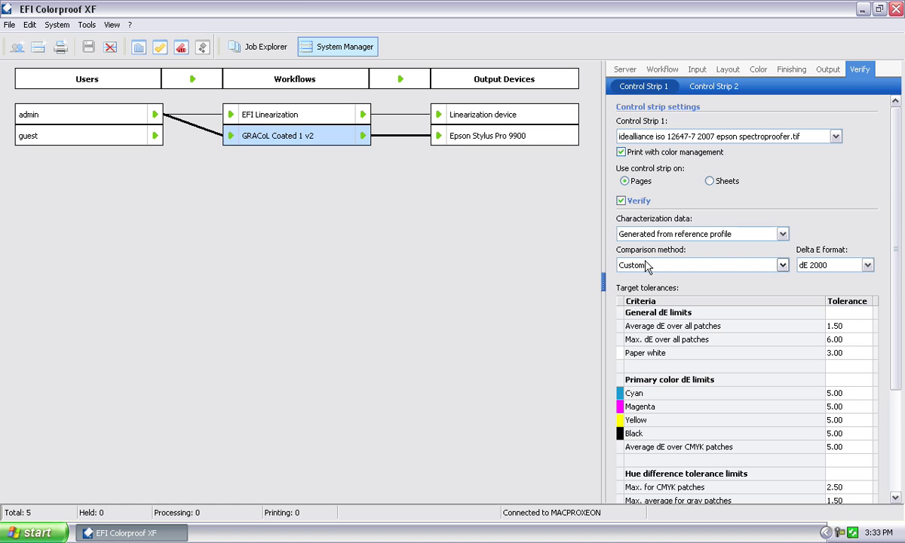
# - Review the Epson Stylus Pro 9900's media, special and setup settings, and return to the GRACoL Coated 1 v2 workflow
pyautogui.click(550, 136)
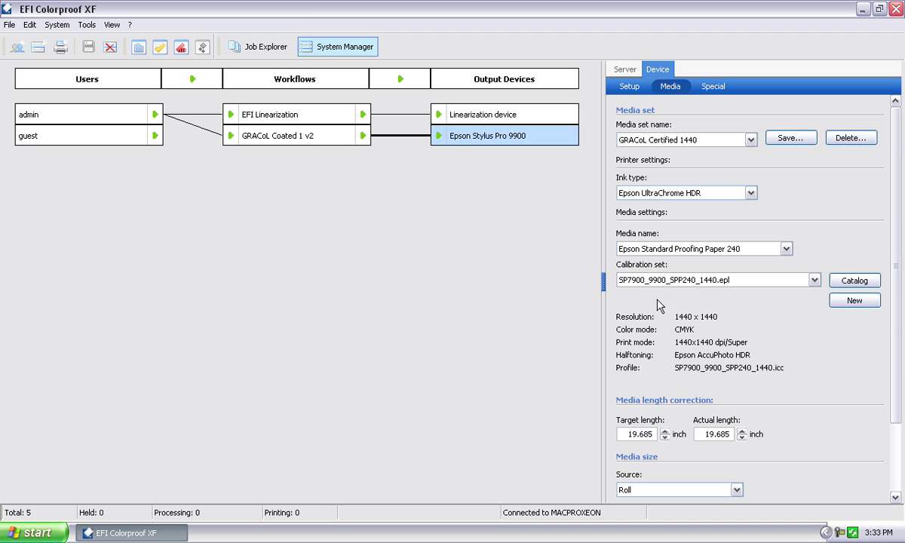
pyautogui.moveTo(896, 357)
pyautogui.mouseDown()
pyautogui.moveTo(897, 428)
pyautogui.moveTo(895, 341)
pyautogui.mouseUp()
pyautogui.click(713, 86)
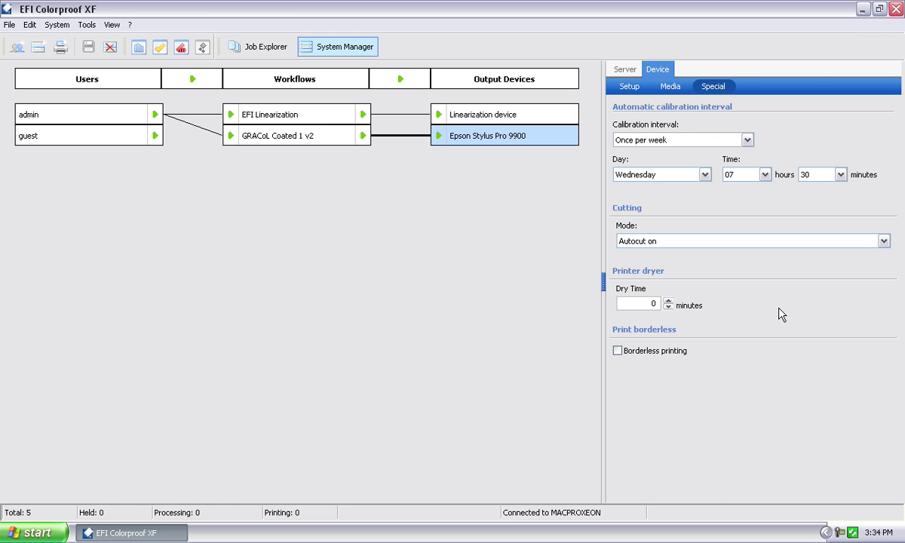
pyautogui.click(629, 87)
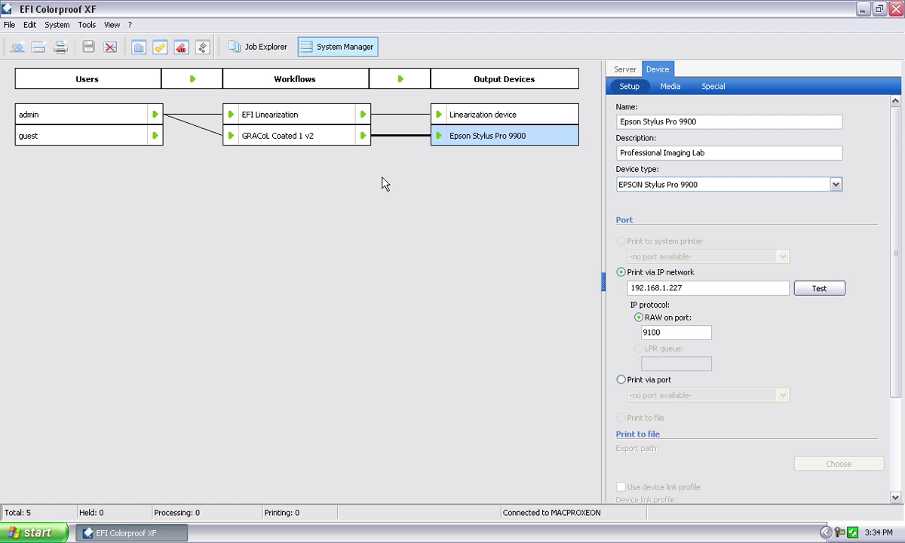
pyautogui.click(319, 141)
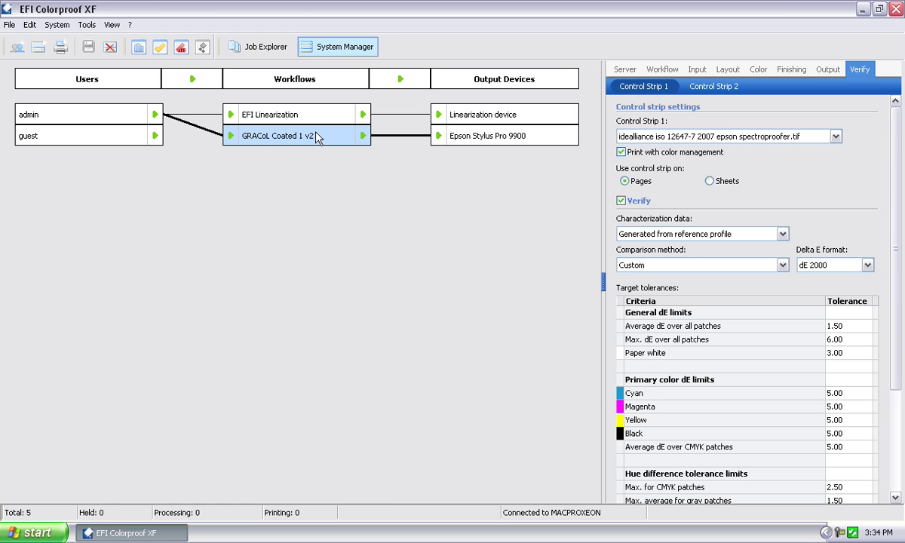
# - Select the GRACoL Coated 1 v2 workflow, open Color Manager and start optimizing a profile
pyautogui.click(625, 69)
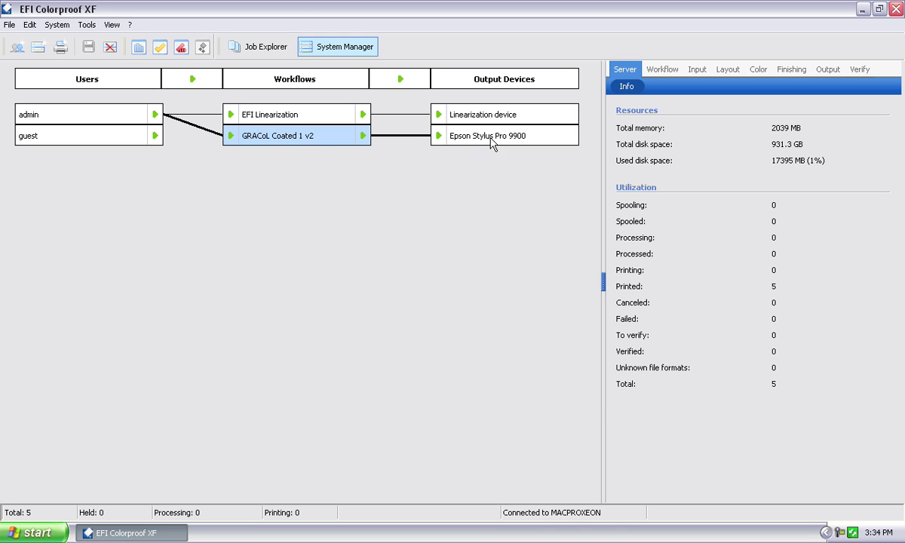
pyautogui.click(515, 144)
pyautogui.click(332, 140)
pyautogui.click(137, 47)
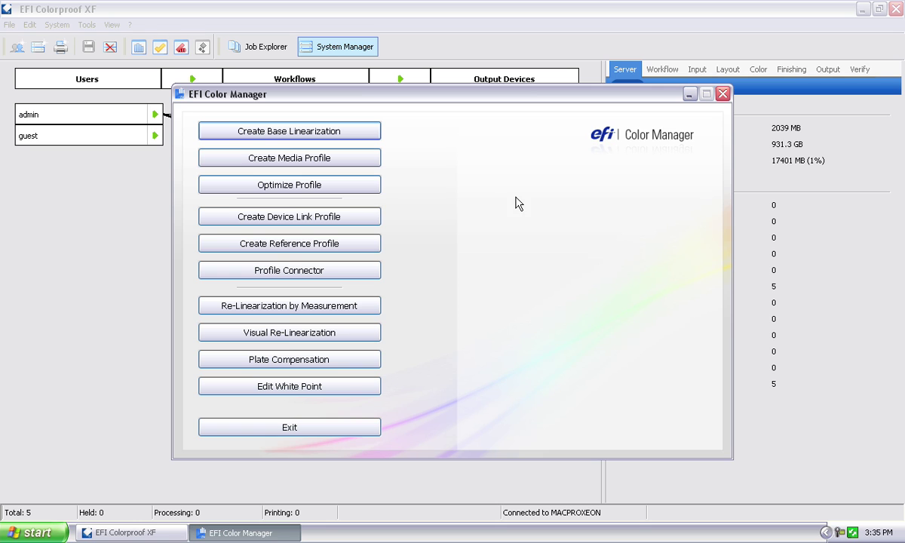
pyautogui.click(320, 175)
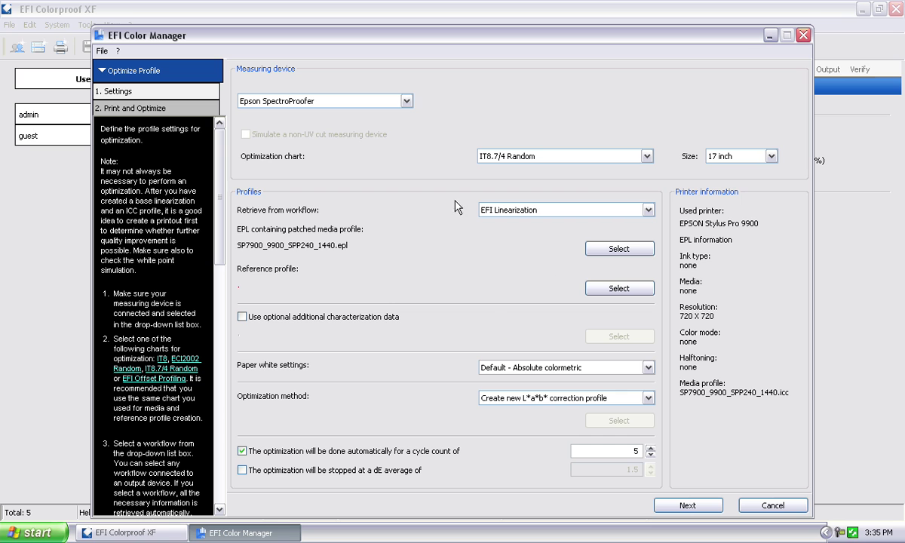
# - Choose Epson SpectroProofer as the measuring device and set the optimization chart size to 24 inch
pyautogui.click(406, 101)
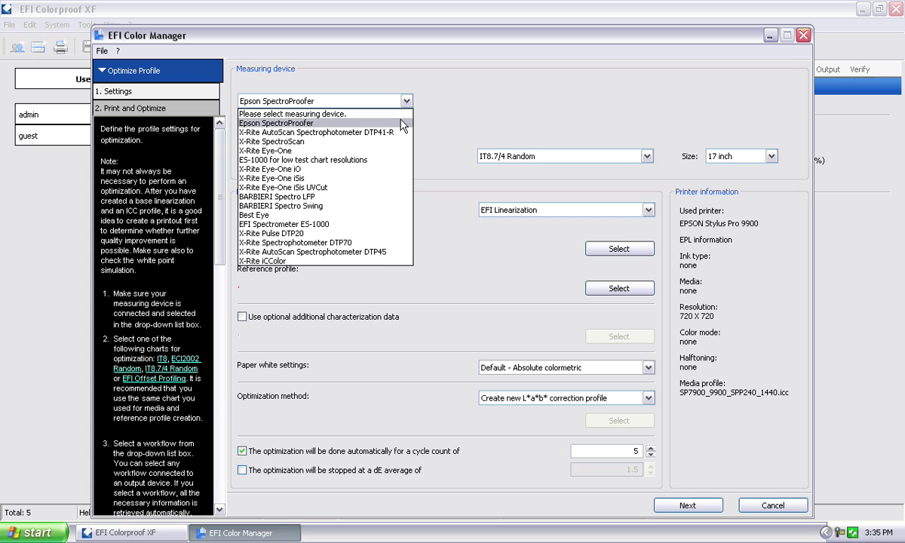
pyautogui.click(330, 124)
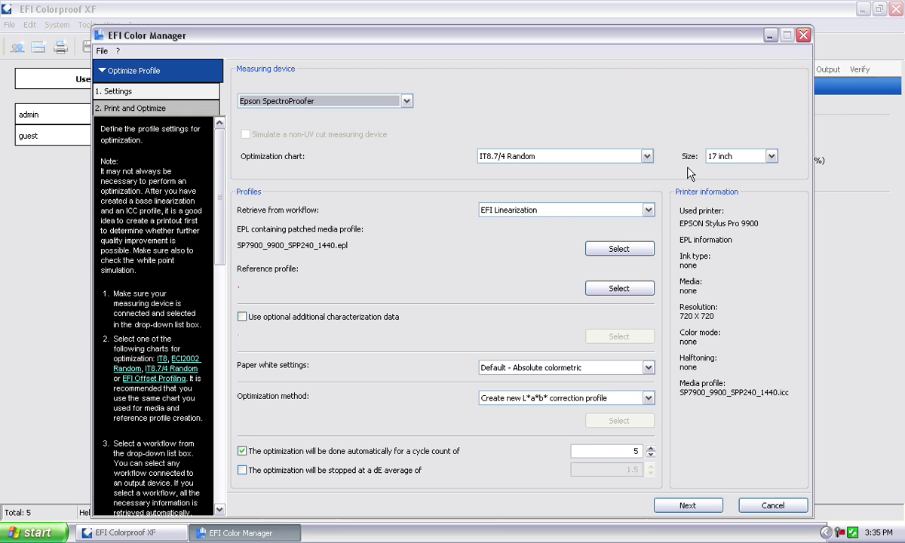
pyautogui.click(772, 156)
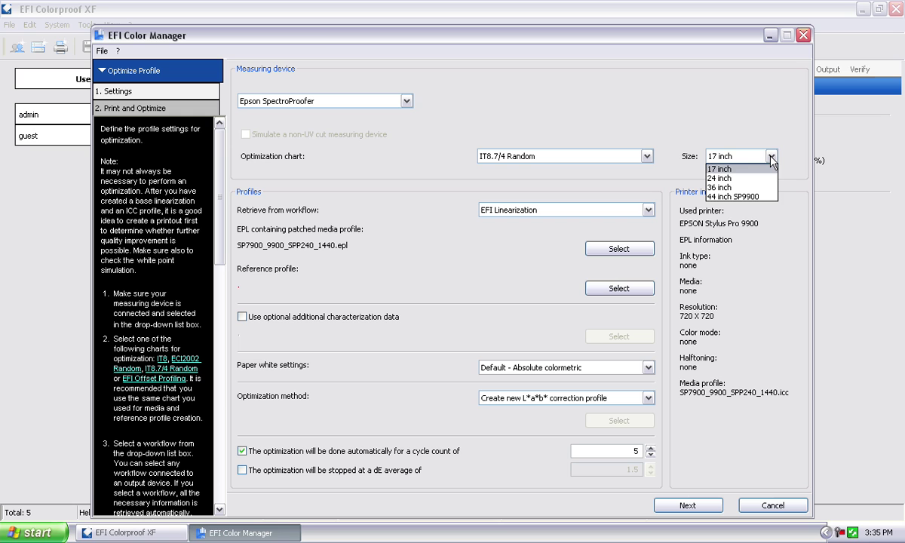
pyautogui.click(761, 180)
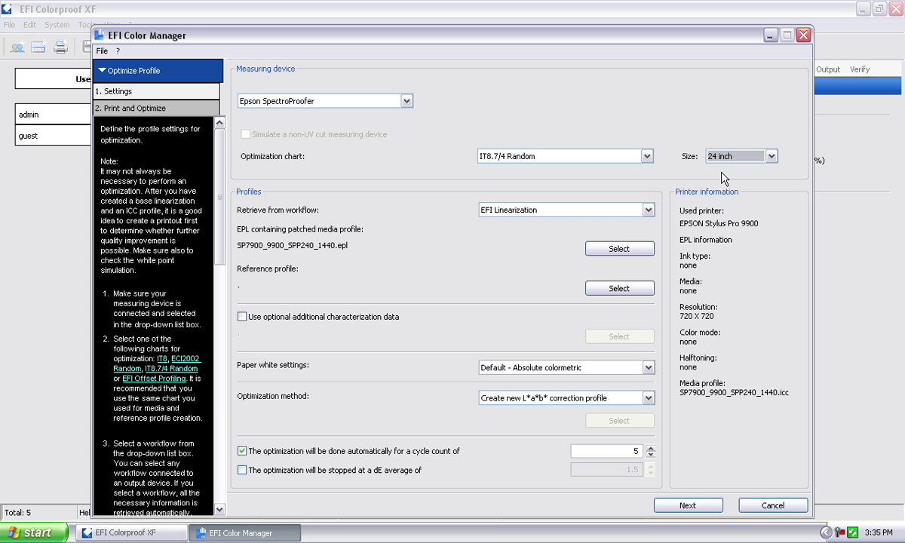
pyautogui.click(770, 157)
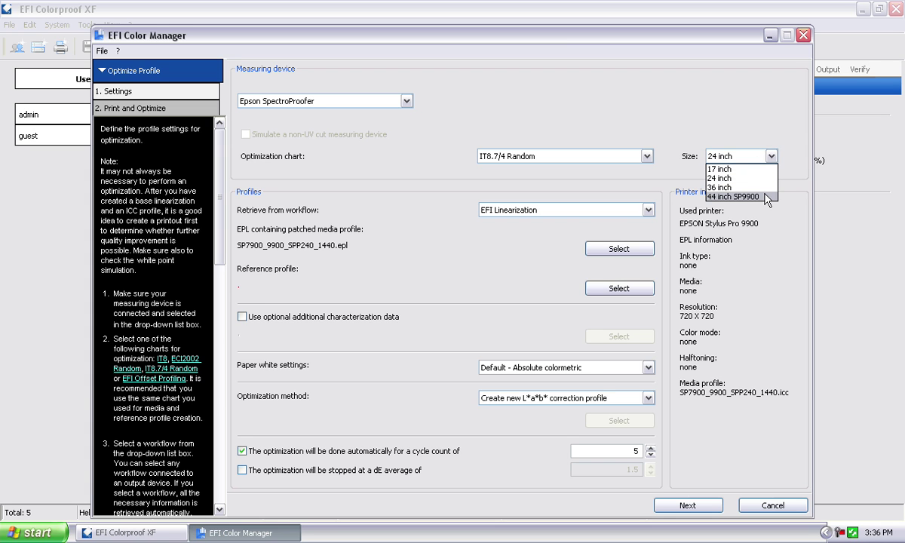
pyautogui.click(736, 156)
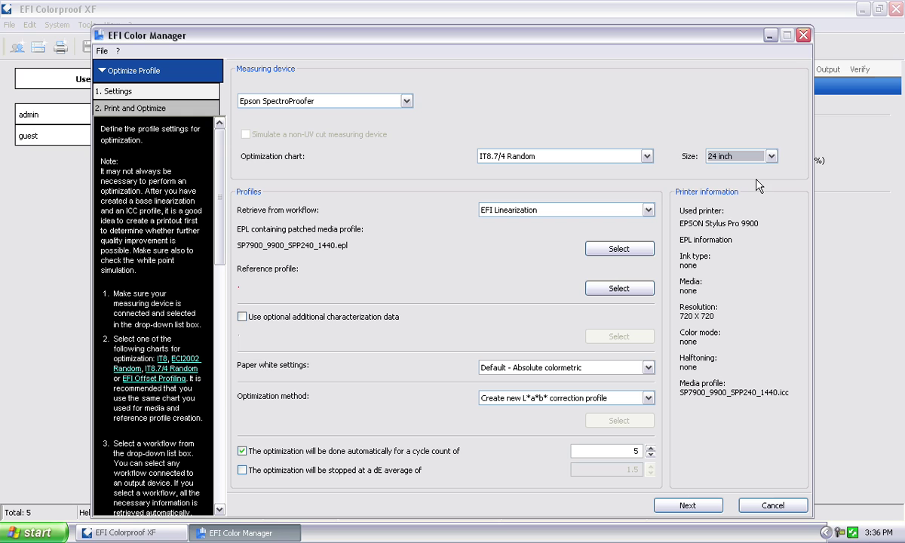
pyautogui.click(760, 159)
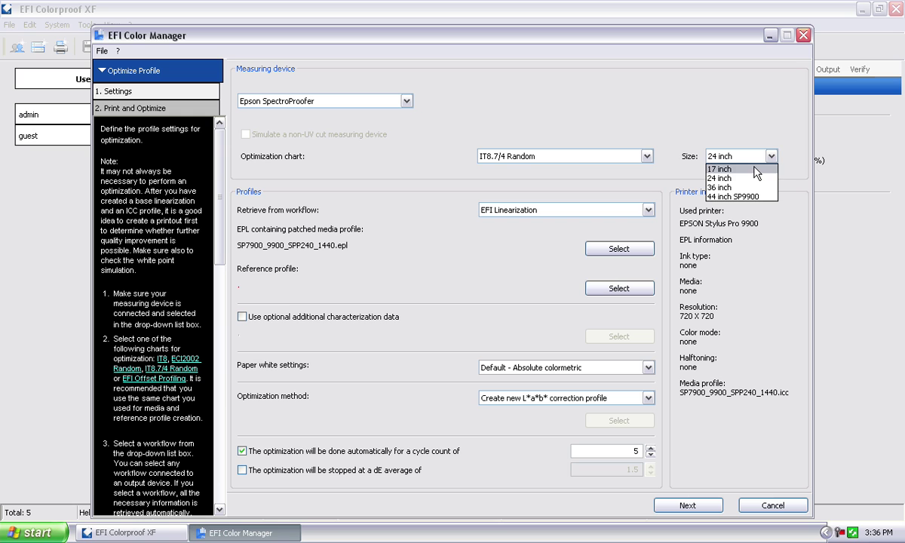
pyautogui.click(754, 180)
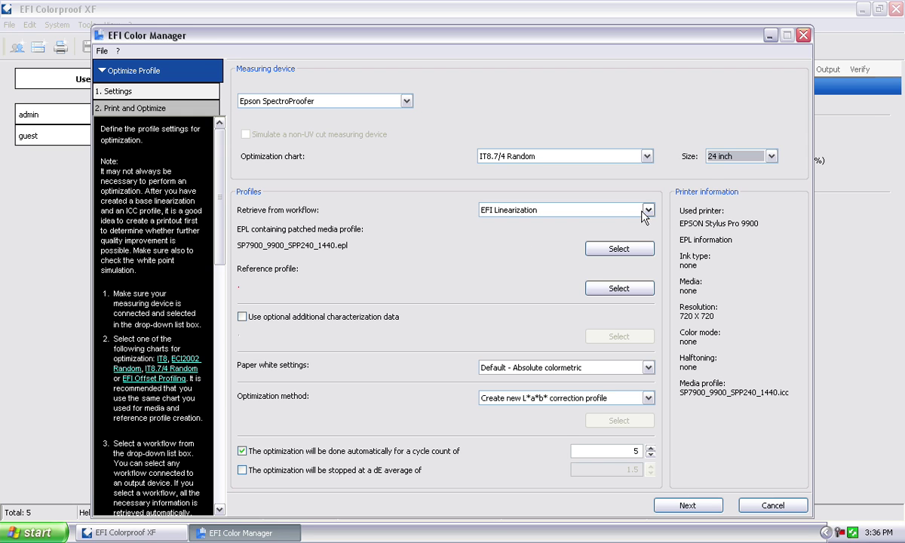
# - Retrieve the profiles from the GRACoL Coated 1 v2 workflow and set the paper white settings to Suppress paper white
pyautogui.click(604, 209)
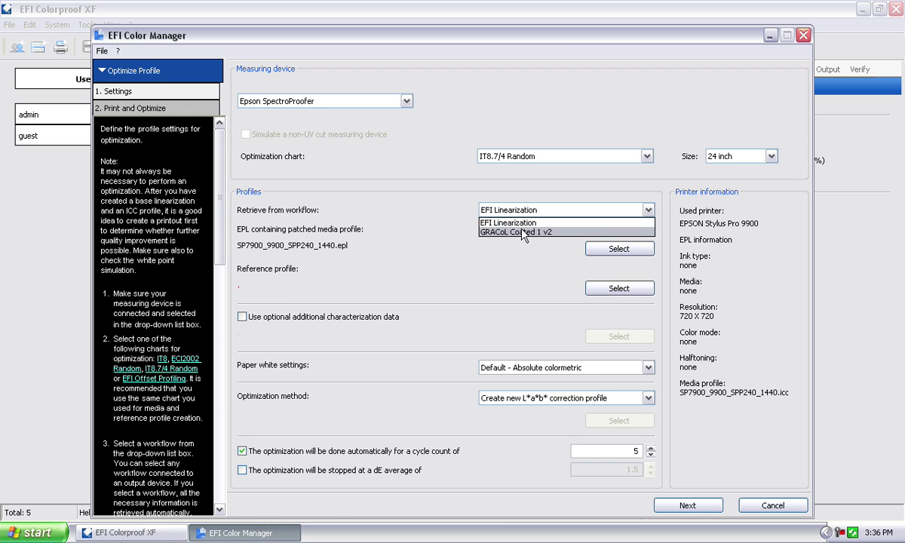
pyautogui.click(564, 233)
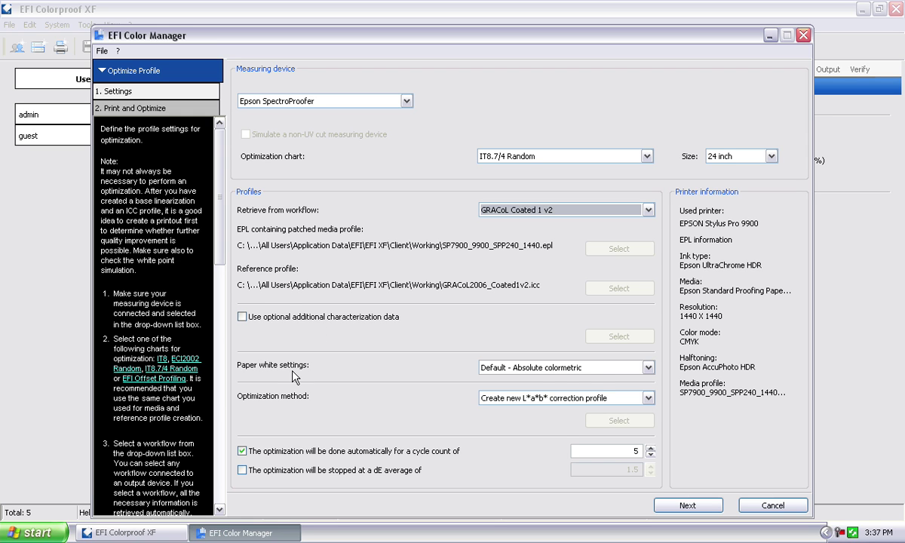
pyautogui.click(647, 368)
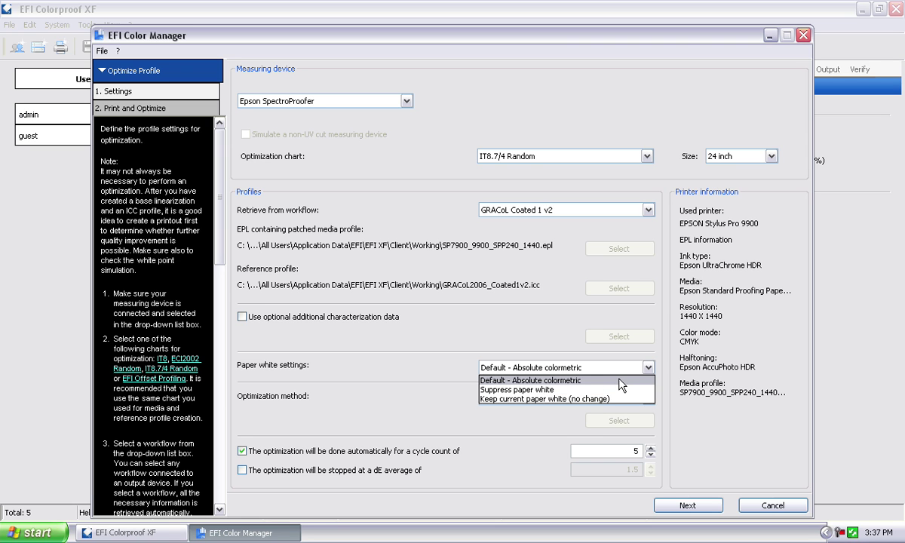
pyautogui.click(619, 380)
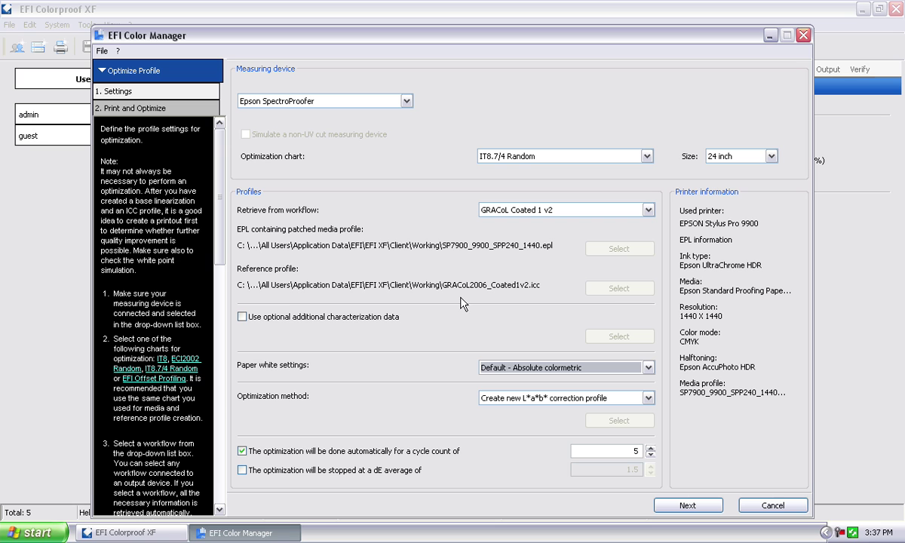
pyautogui.click(592, 368)
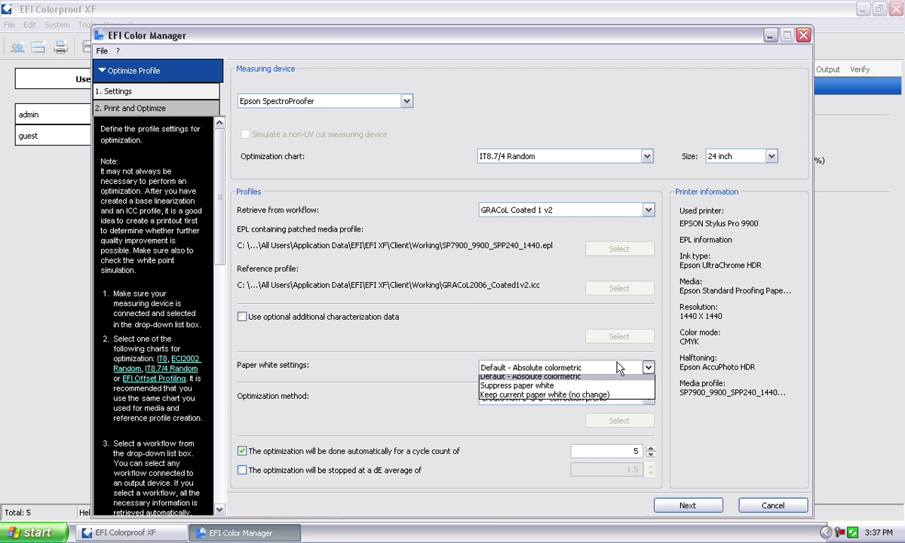
pyautogui.click(609, 390)
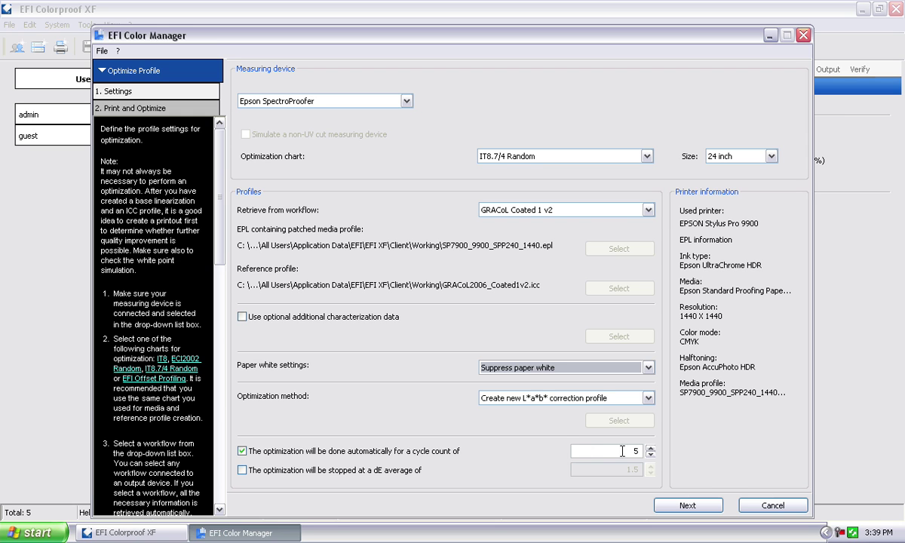
pyautogui.click(285, 450)
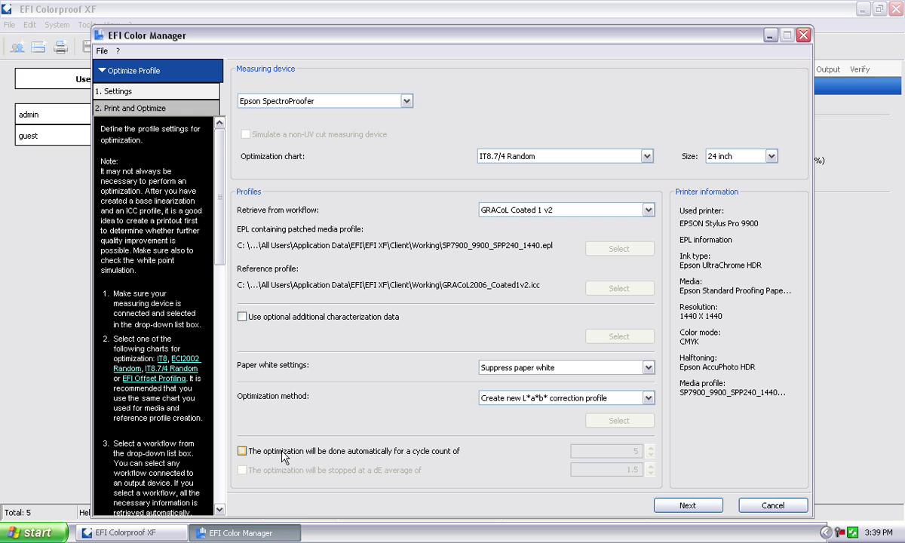
pyautogui.click(285, 453)
pyautogui.click(283, 473)
pyautogui.doubleClick(632, 470)
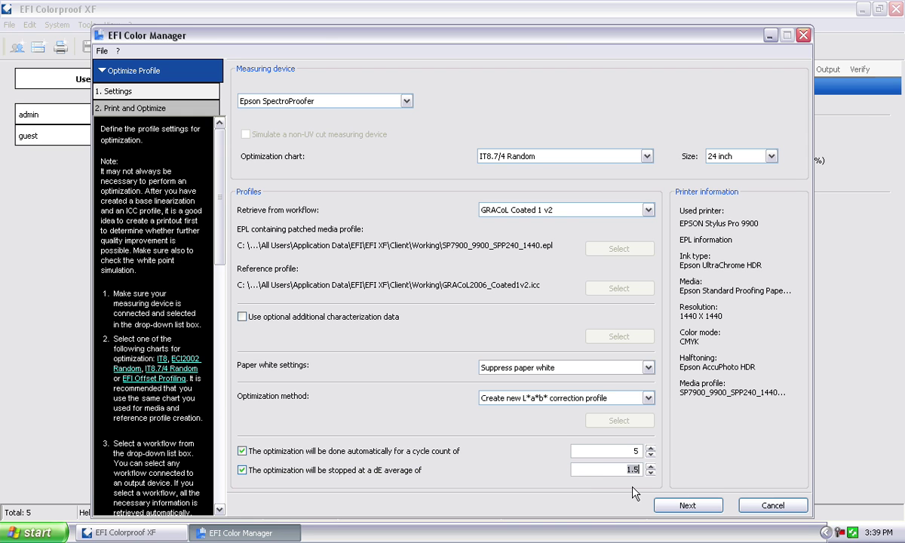
pyautogui.click(241, 470)
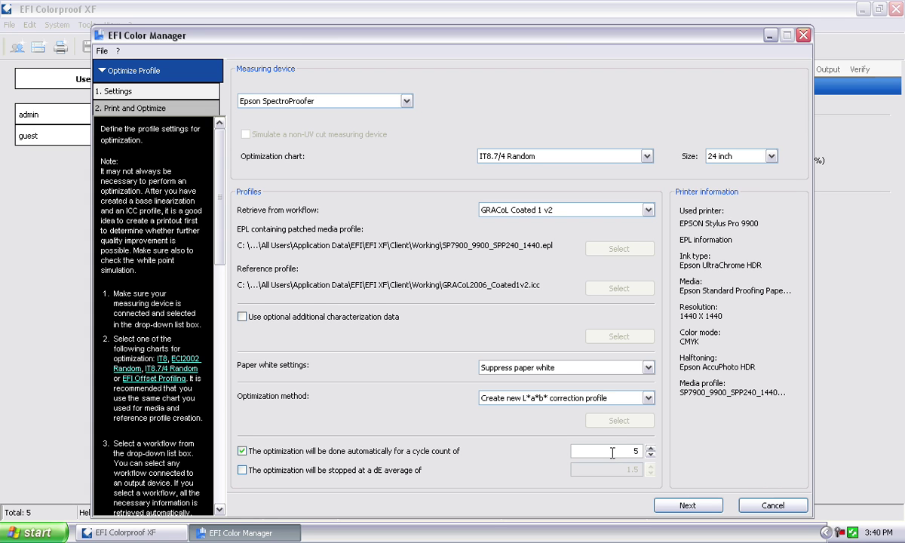
# - Accept the optimization settings and print the optimization chart to run the automatic measuring and optimization cycles
pyautogui.click(664, 507)
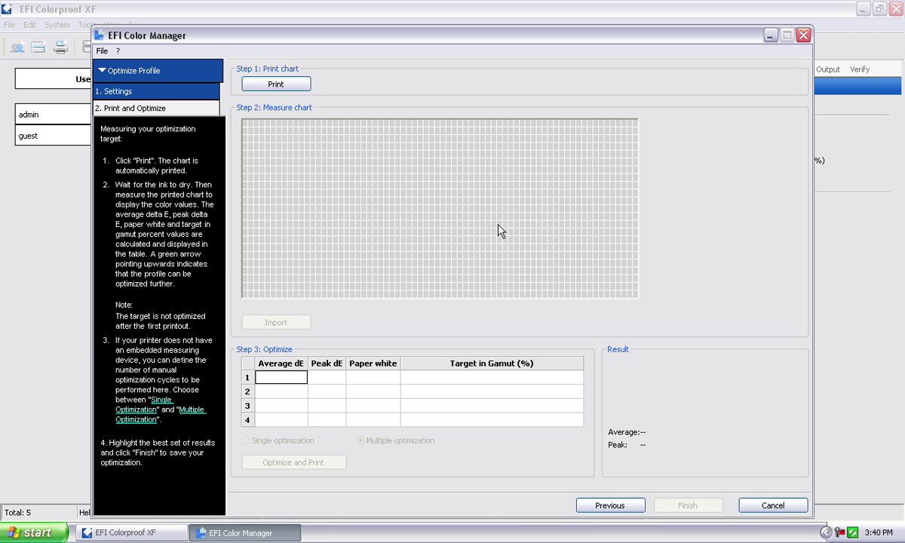
pyautogui.click(300, 89)
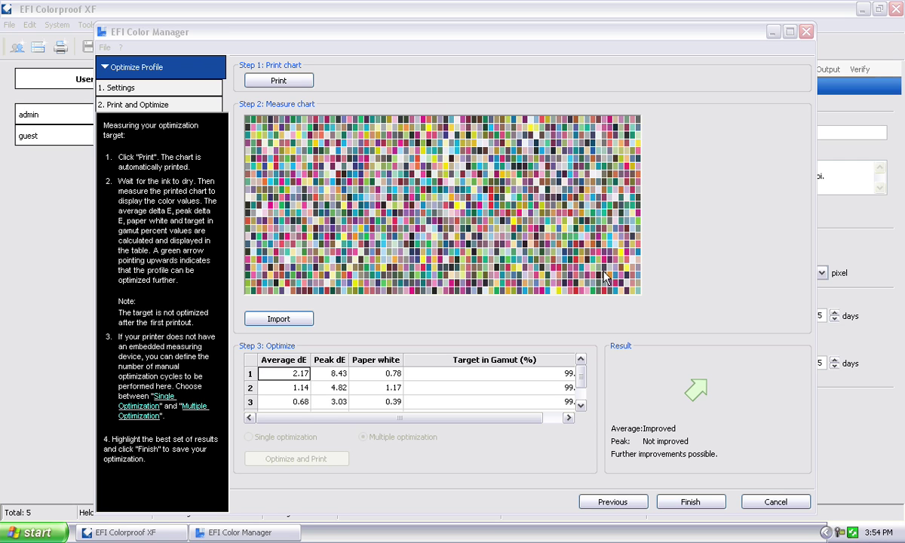
# - Examine the average dE, peak dE, paper white and target in gamut values of every optimization cycle
pyautogui.click(583, 383)
pyautogui.moveTo(583, 383); pyautogui.dragTo(581, 388)
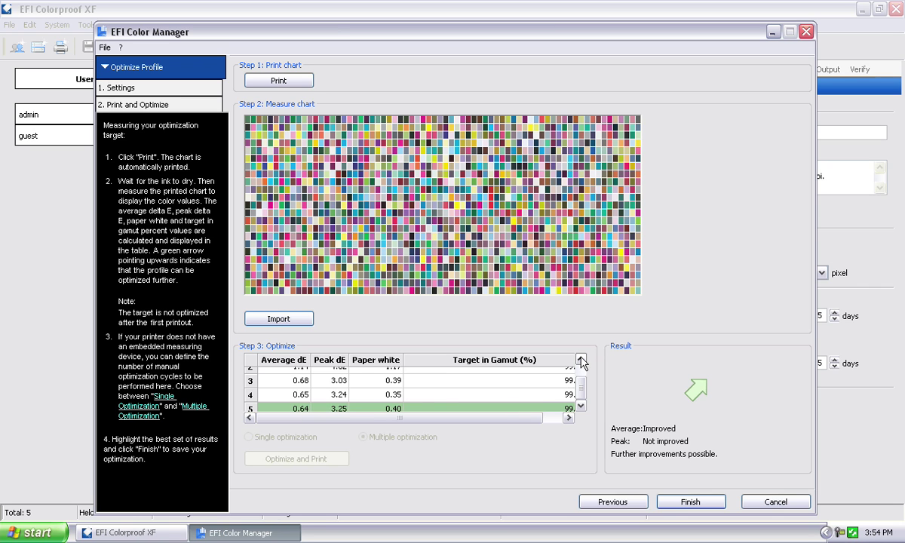
pyautogui.click(581, 359)
pyautogui.click(581, 359)
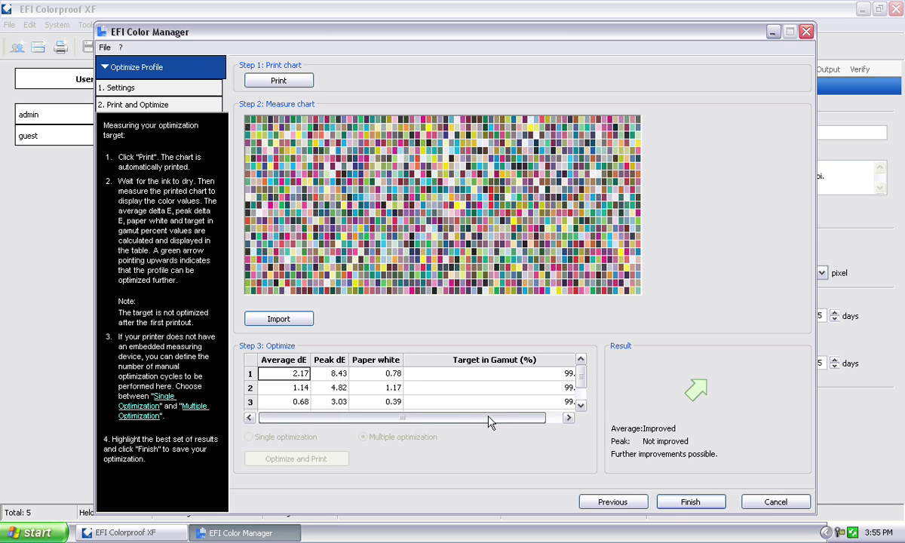
pyautogui.moveTo(485, 419); pyautogui.dragTo(547, 423)
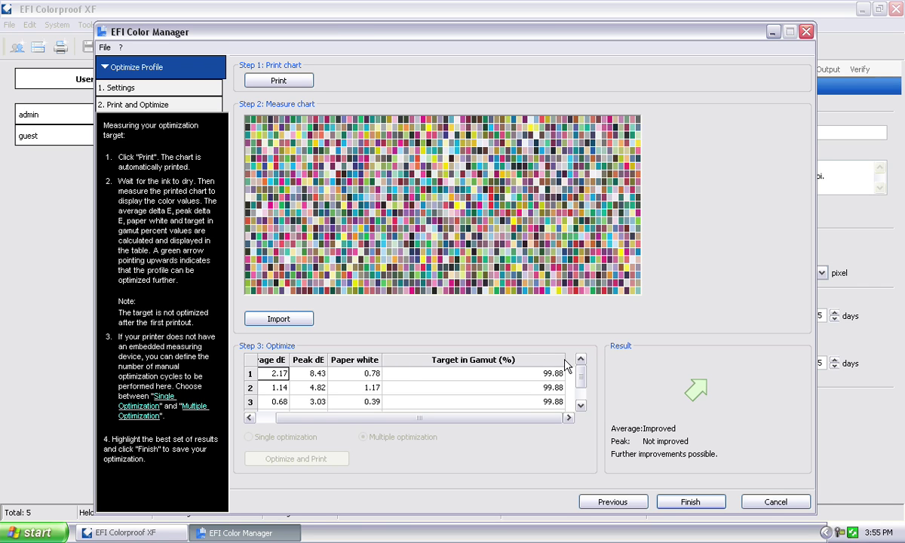
pyautogui.moveTo(530, 359); pyautogui.dragTo(504, 360)
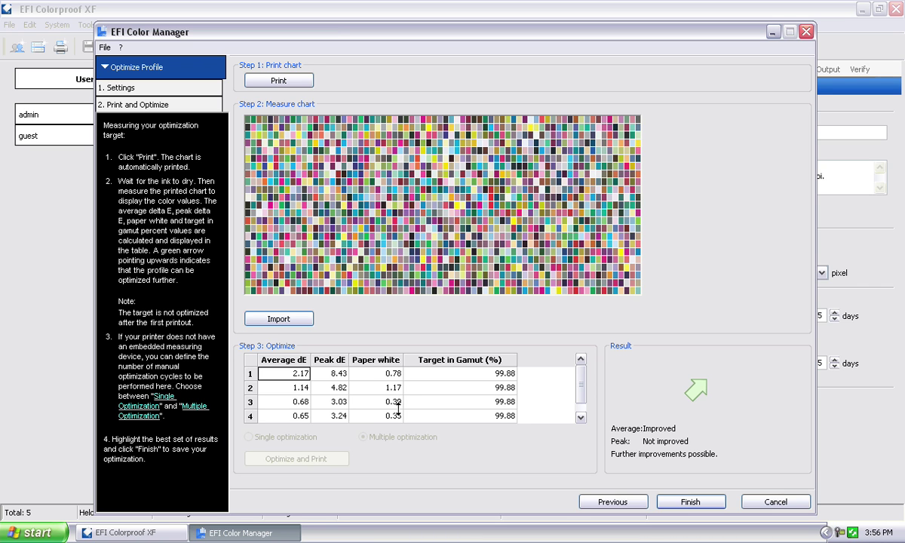
pyautogui.click(581, 417)
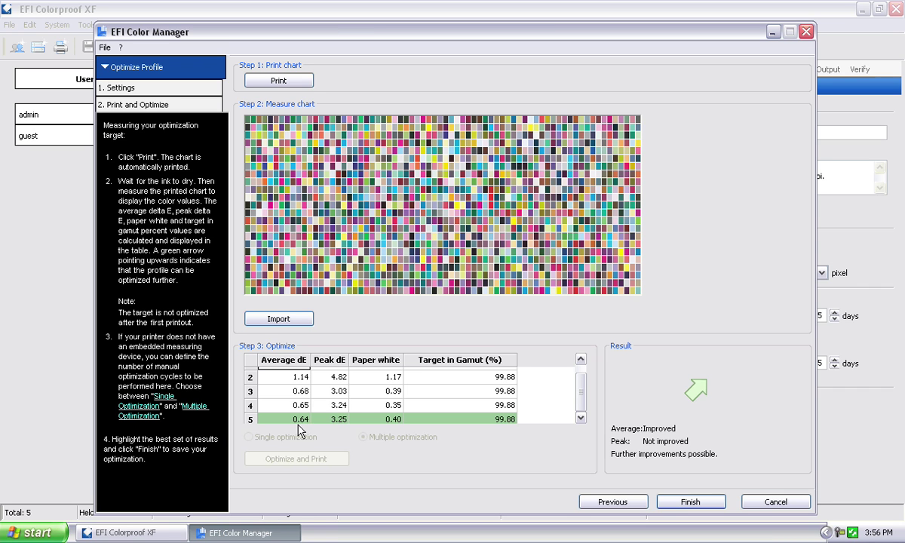
pyautogui.moveTo(581, 394); pyautogui.dragTo(582, 380)
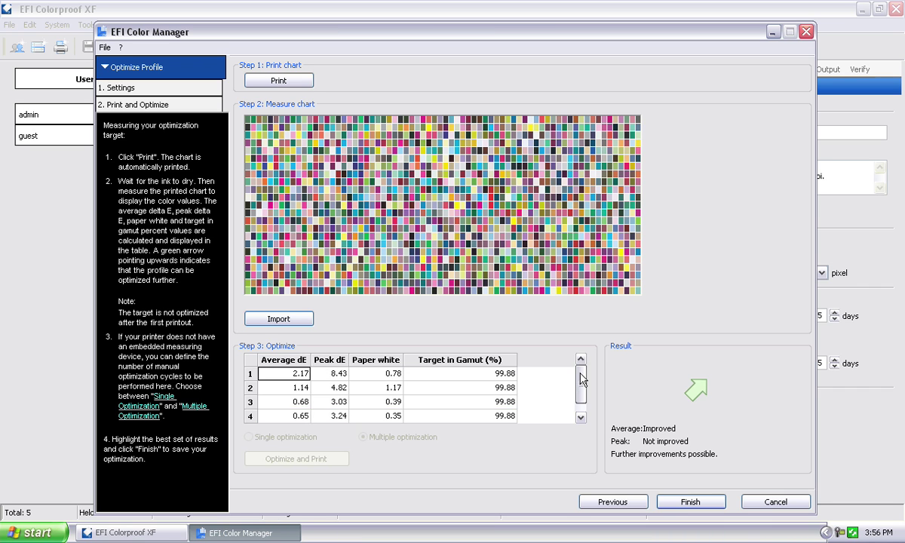
pyautogui.scroll(-1, 575, 408)
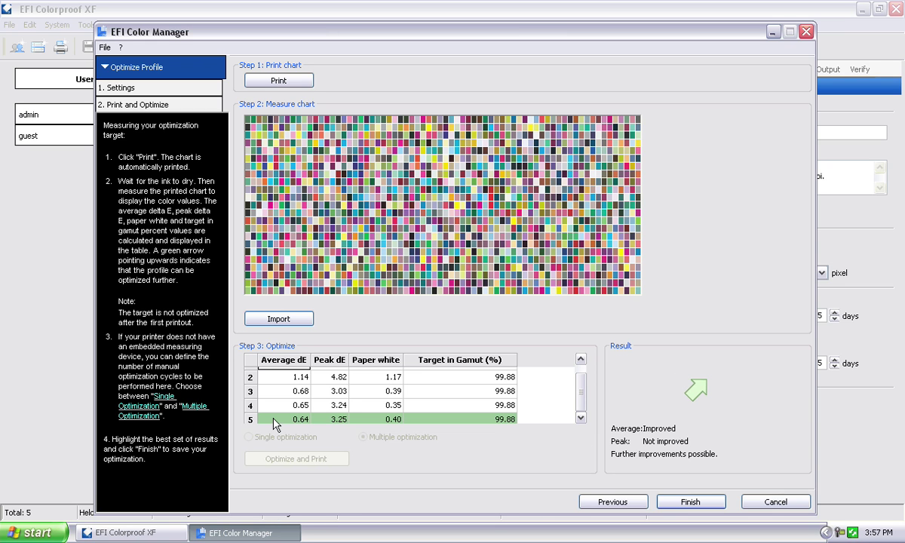
# - Compare the results of the later optimization cycles and select cycle 5 as the result to keep
pyautogui.click(298, 404)
pyautogui.click(293, 421)
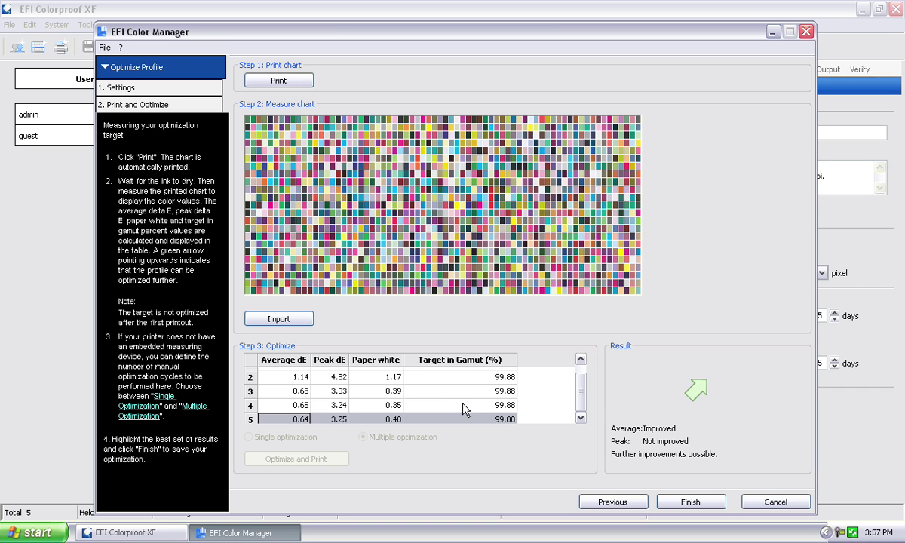
pyautogui.click(341, 408)
pyautogui.click(368, 390)
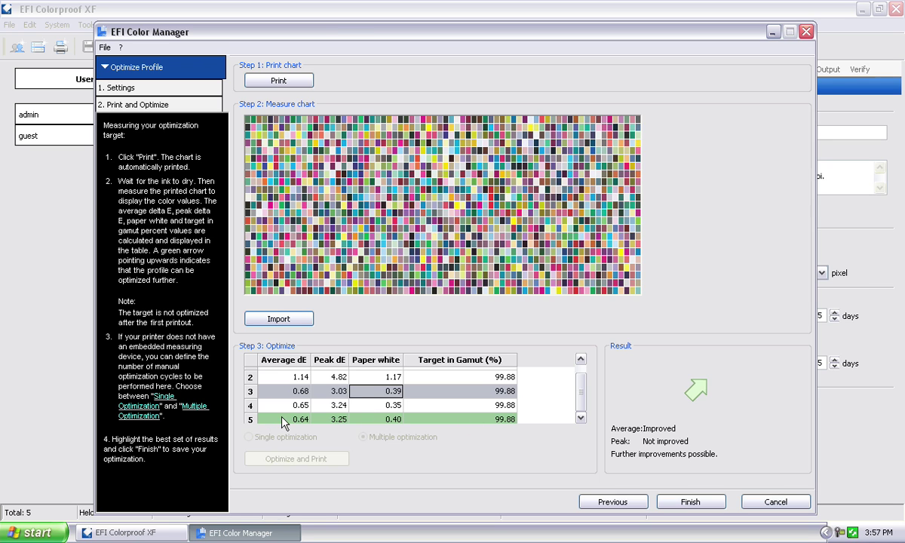
pyautogui.click(305, 419)
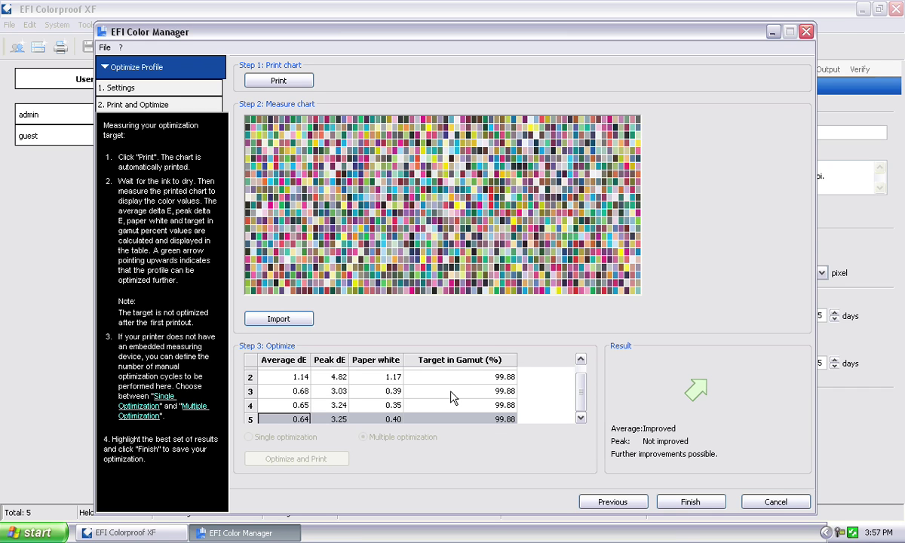
# - Save optimization cycle 5 as the profile GRACoL_SPP240_1440_SPW_v1 and make it the default L*a*b* optimization profile for GRACoL Coated 1 v2
pyautogui.click(693, 502)
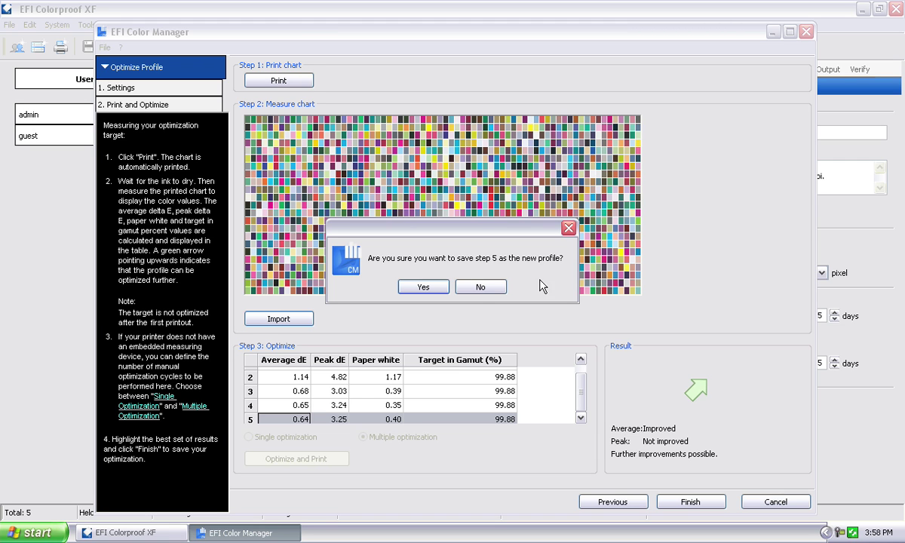
pyautogui.click(422, 287)
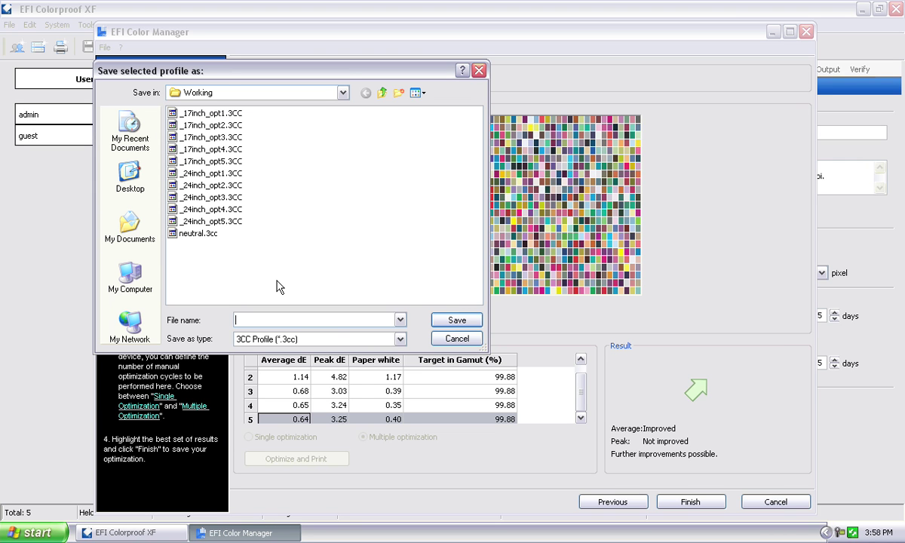
pyautogui.write('GRAC')
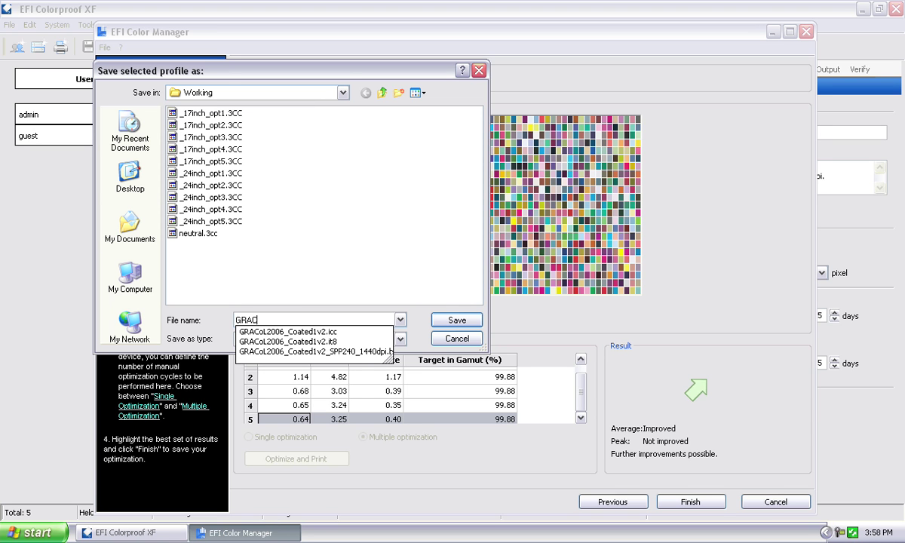
pyautogui.write('oL_')
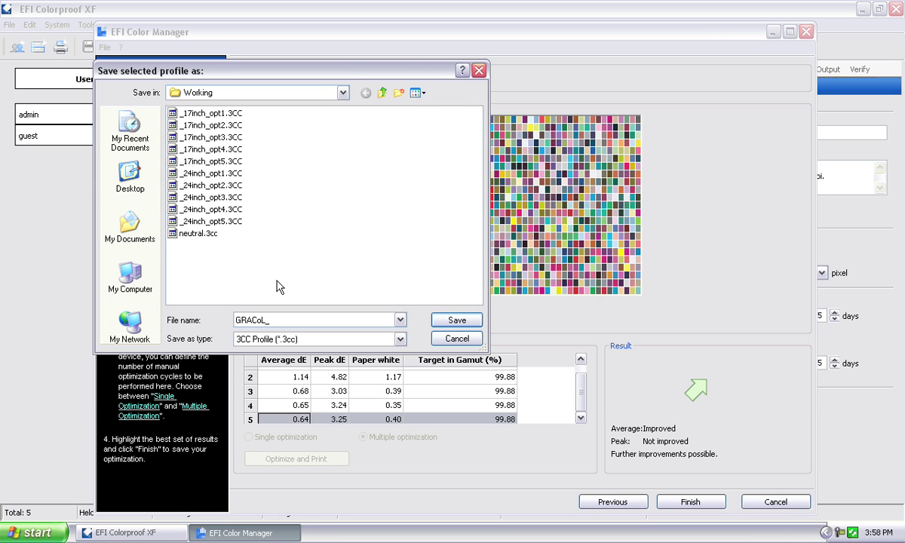
pyautogui.write('SPP240_1440_')
pyautogui.write('SPW')
pyautogui.write('_v1')
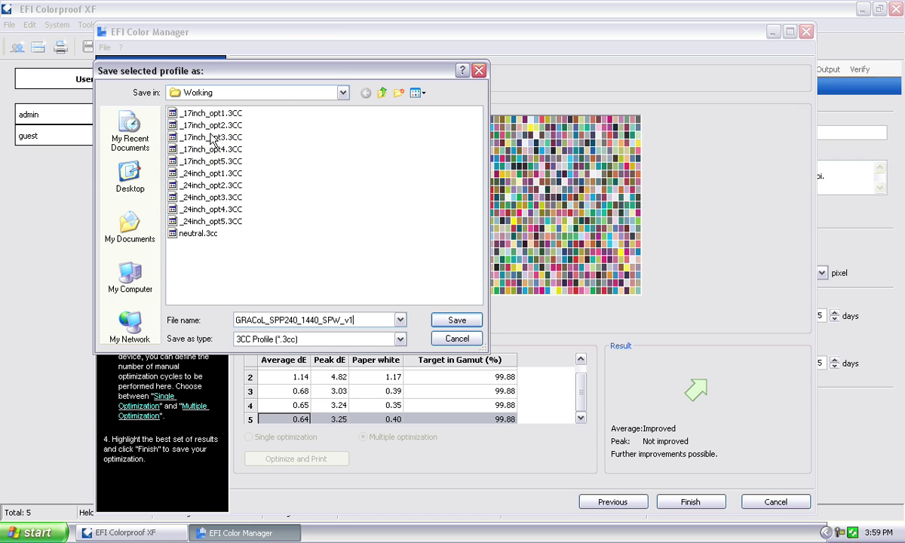
pyautogui.click(458, 323)
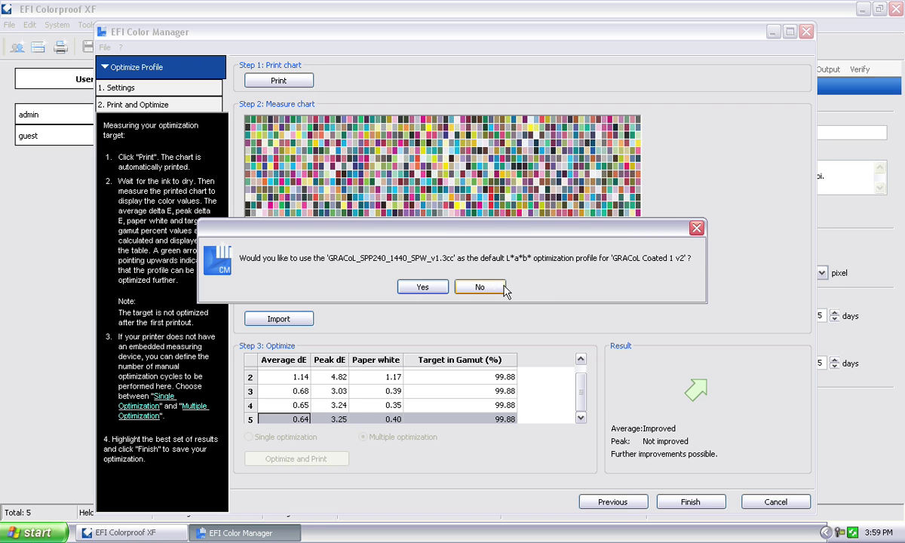
pyautogui.click(427, 287)
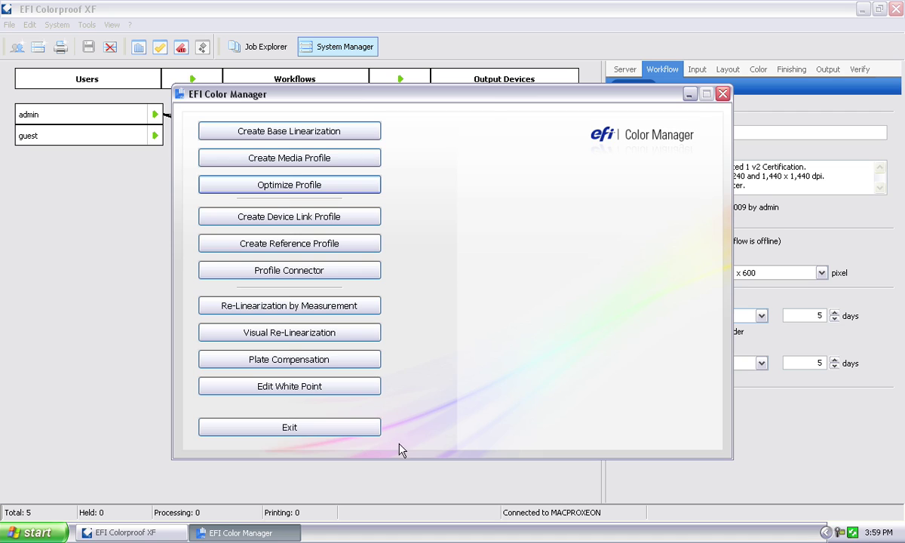
pyautogui.click(357, 433)
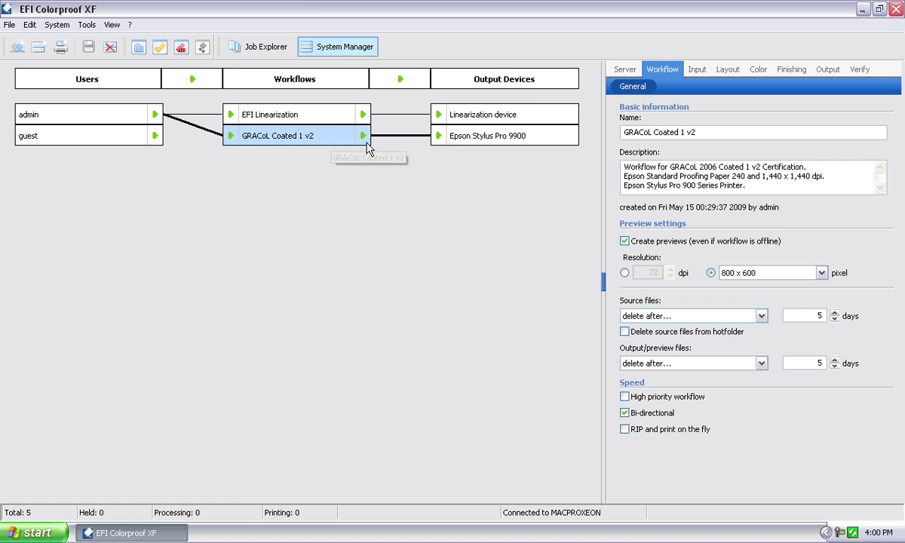
# - Set the L*a*b* optimization of the GRACoL Coated 1 v2 workflow to GRACoL_SPP240_1440_SPW_v1.3cc and save the workflow settings
pyautogui.click(436, 129)
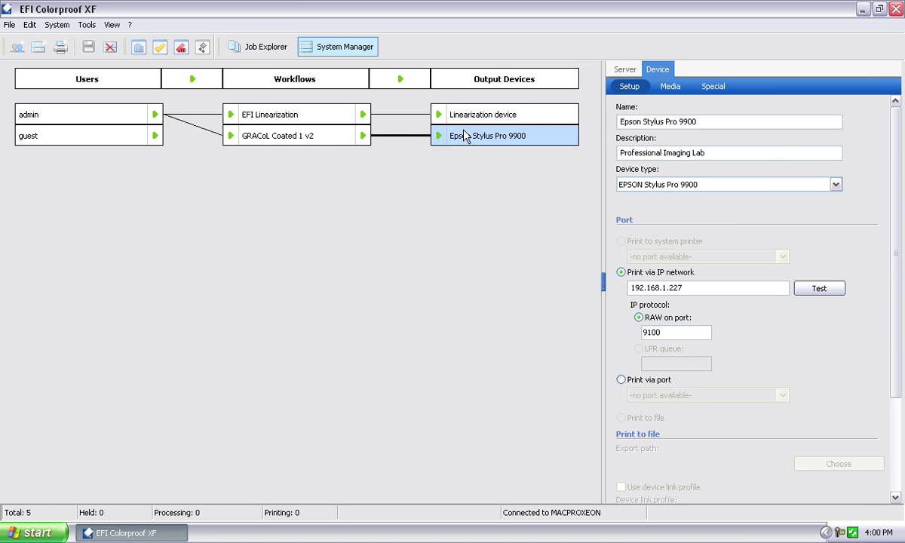
pyautogui.click(268, 139)
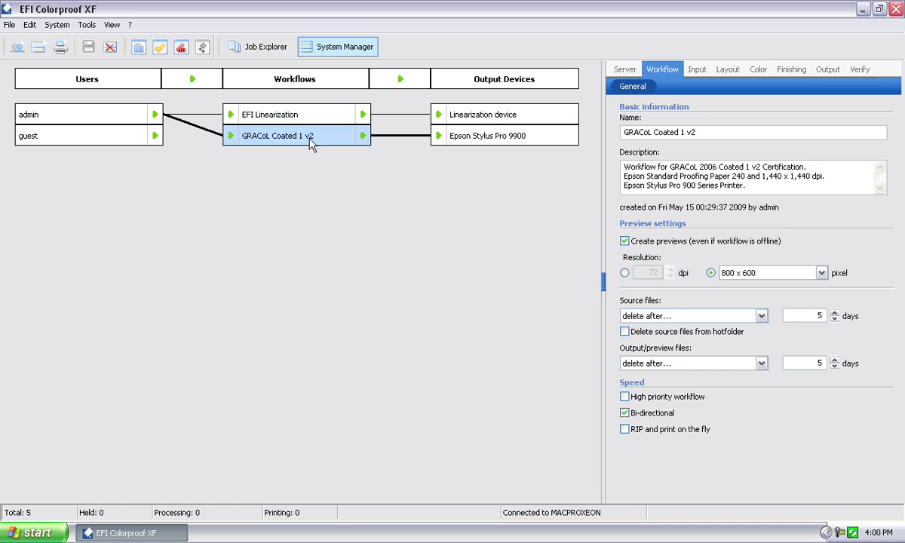
pyautogui.click(757, 68)
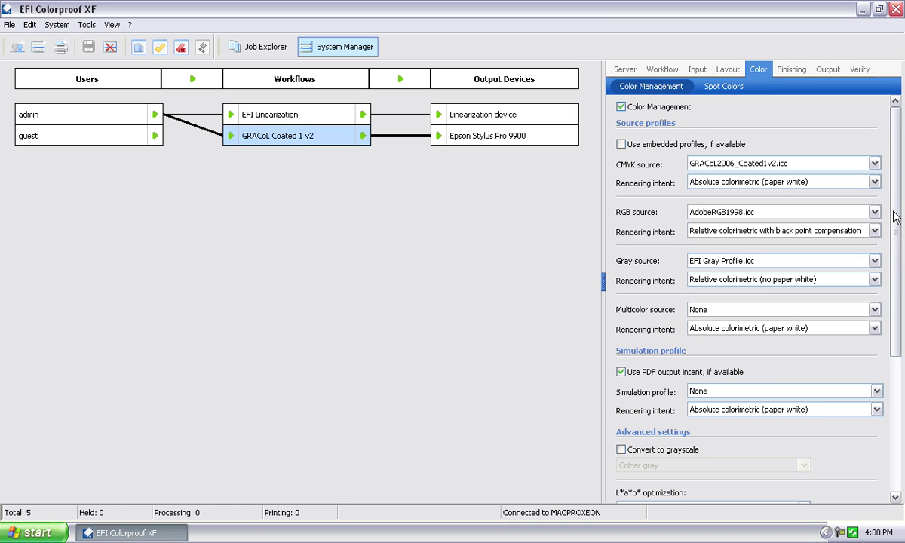
pyautogui.scroll(-5, 895, 219)
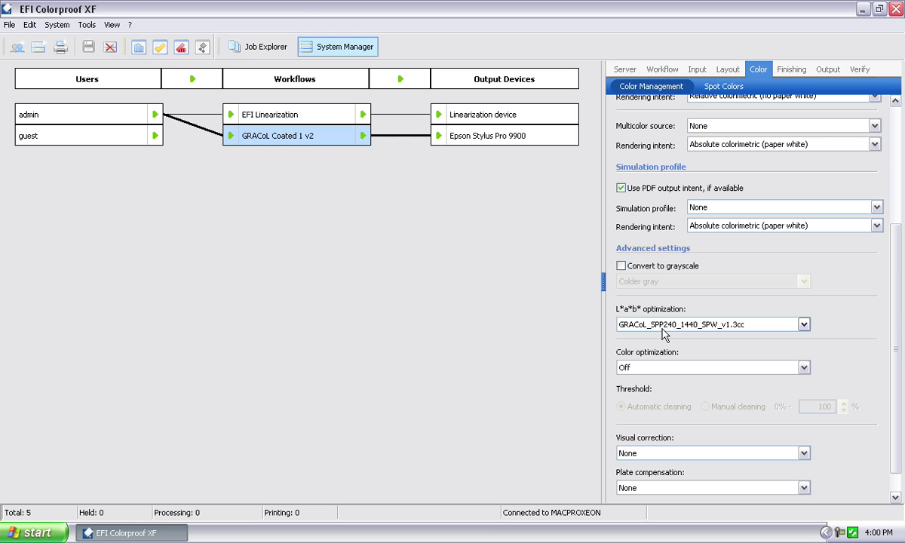
pyautogui.click(803, 326)
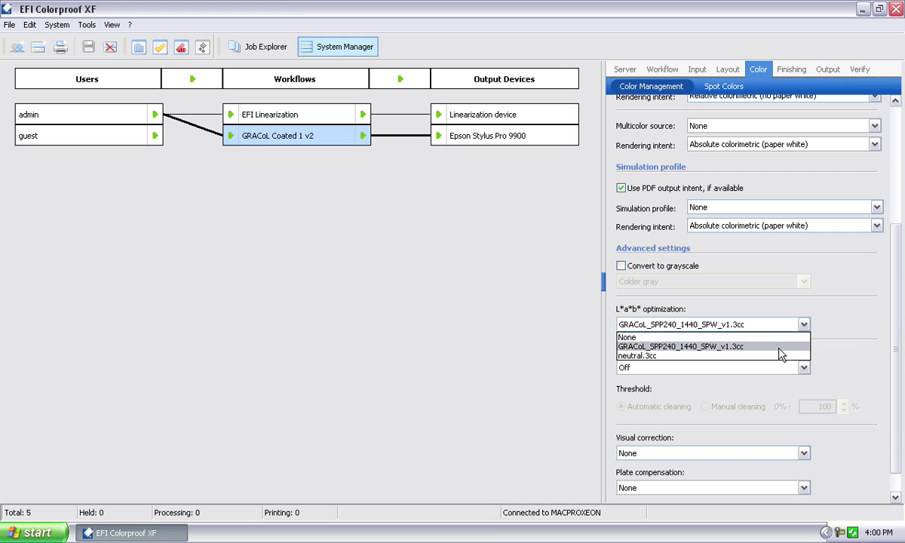
pyautogui.click(731, 346)
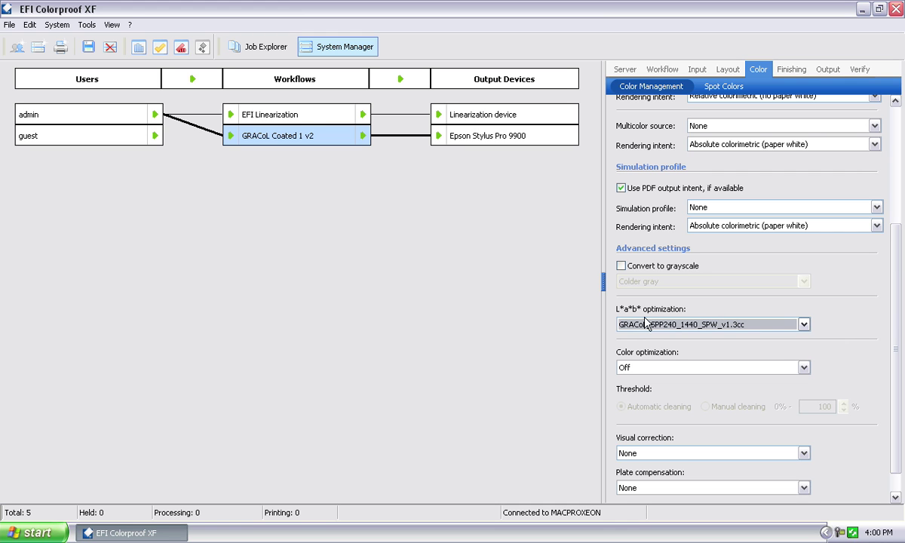
pyautogui.click(88, 46)
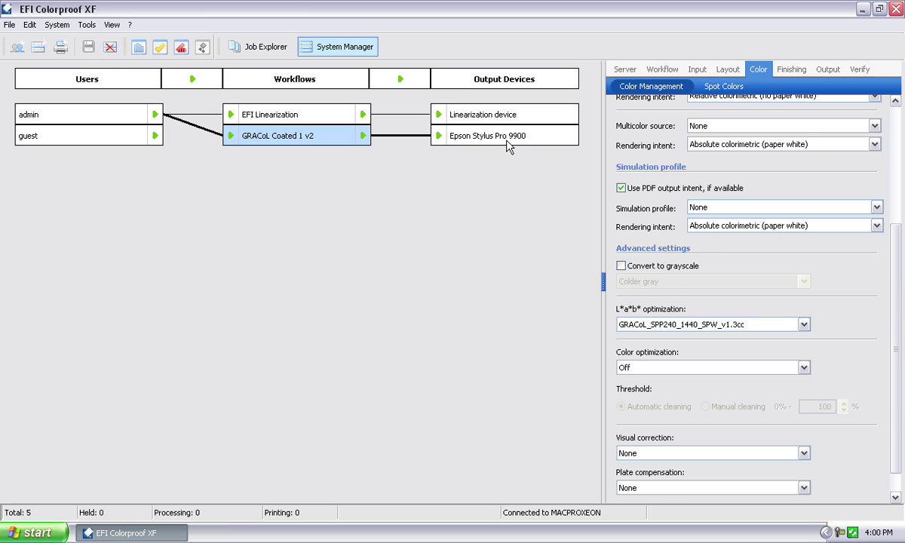
# - Open the setup of the Epson Stylus Pro 9900 output device
pyautogui.click(479, 136)
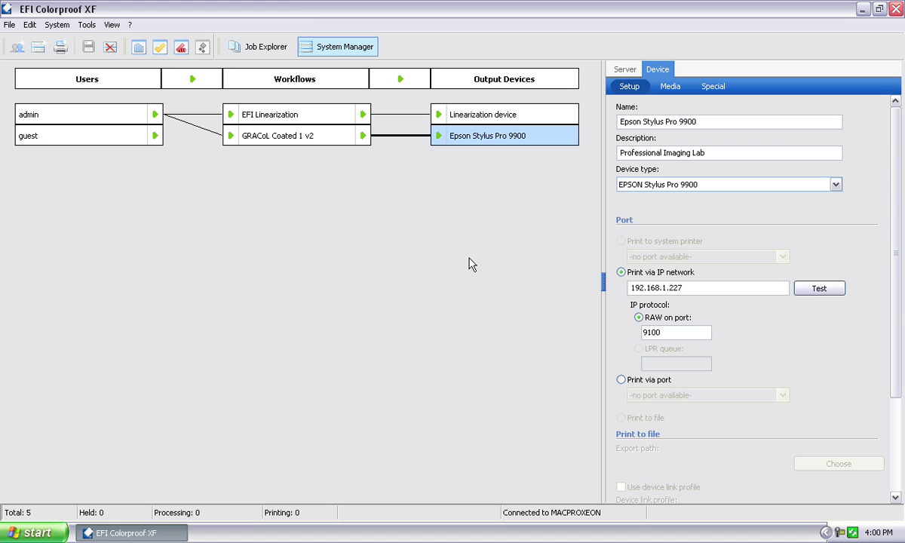